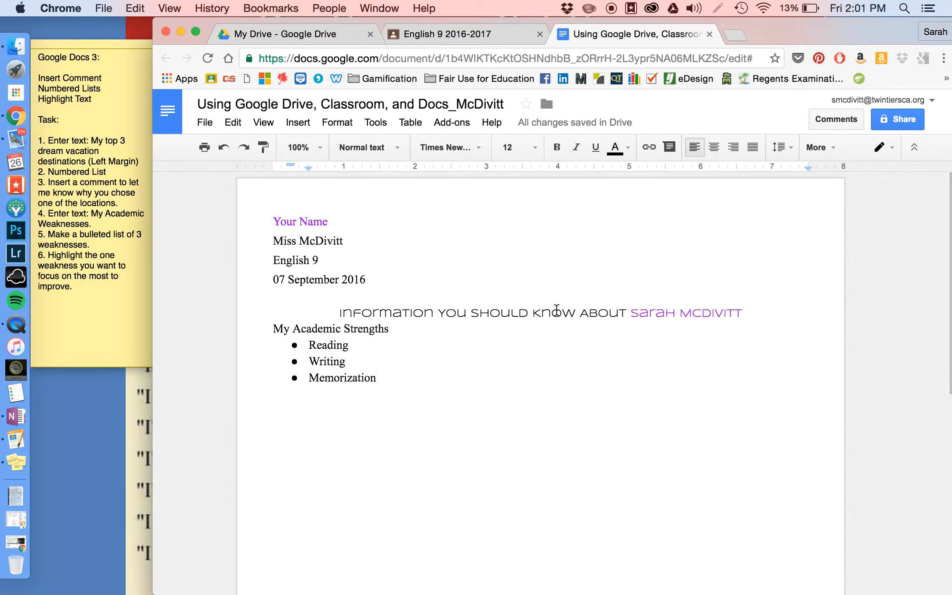
Make the whole centered title line "Information you should know about" bold, including the name at its end
triple_click(557, 310)
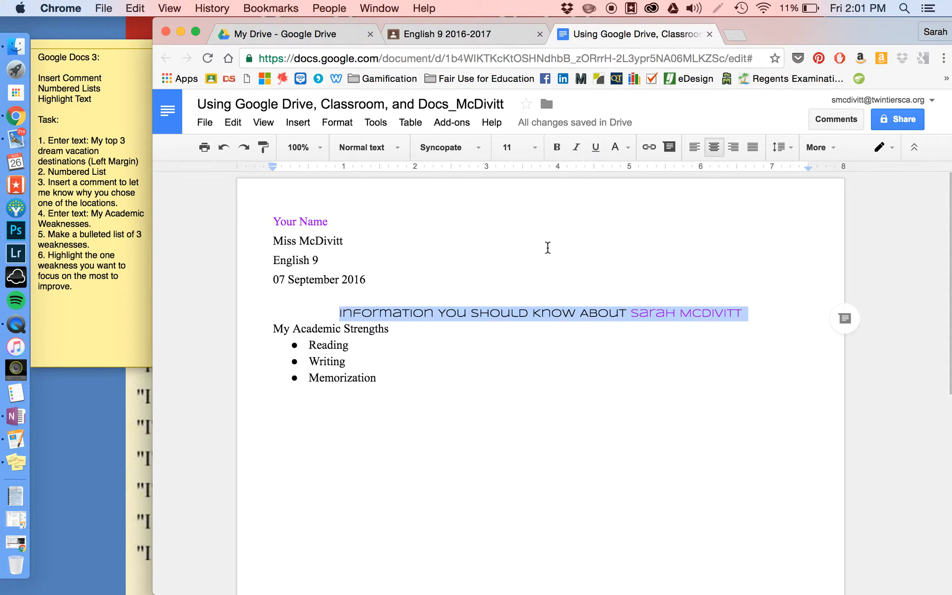
key(super+b)
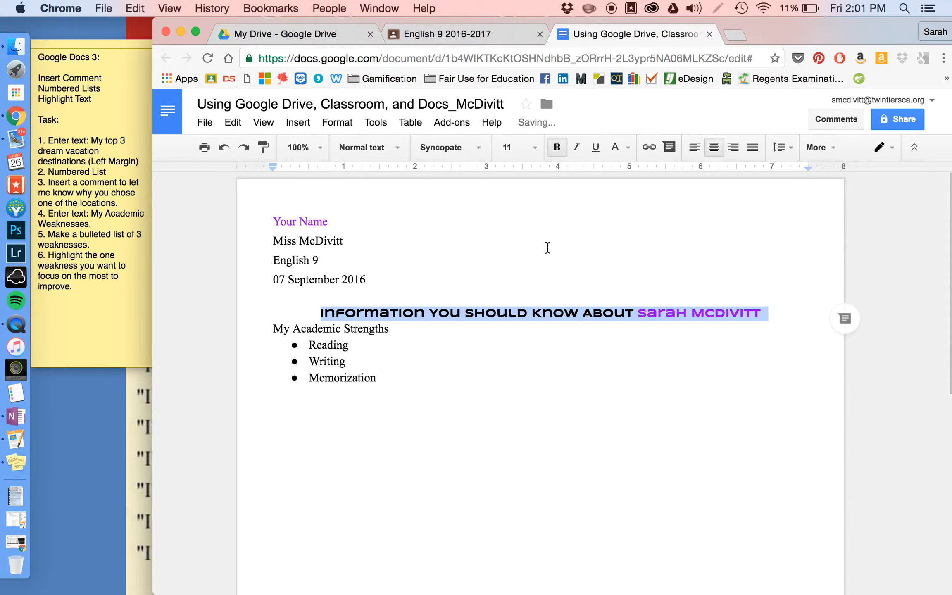
click(665, 305)
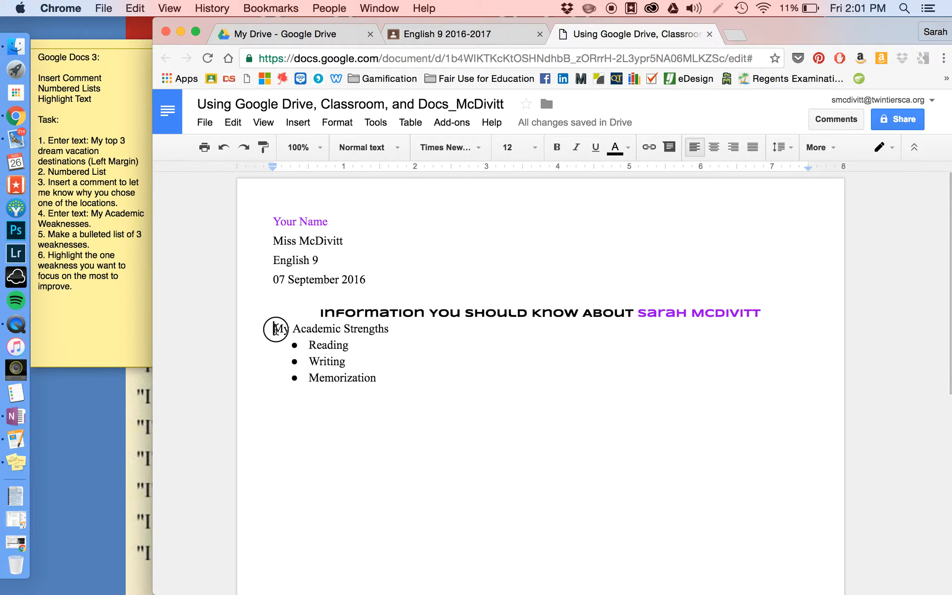
Underline the heading "My Academic Strengths" above the bulleted list
triple_click(276, 330)
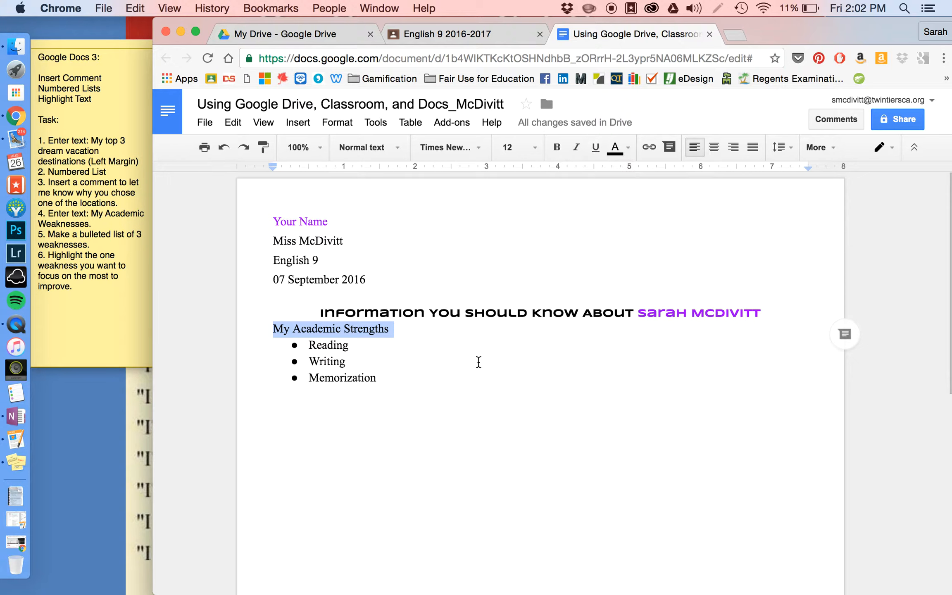
key(super+u)
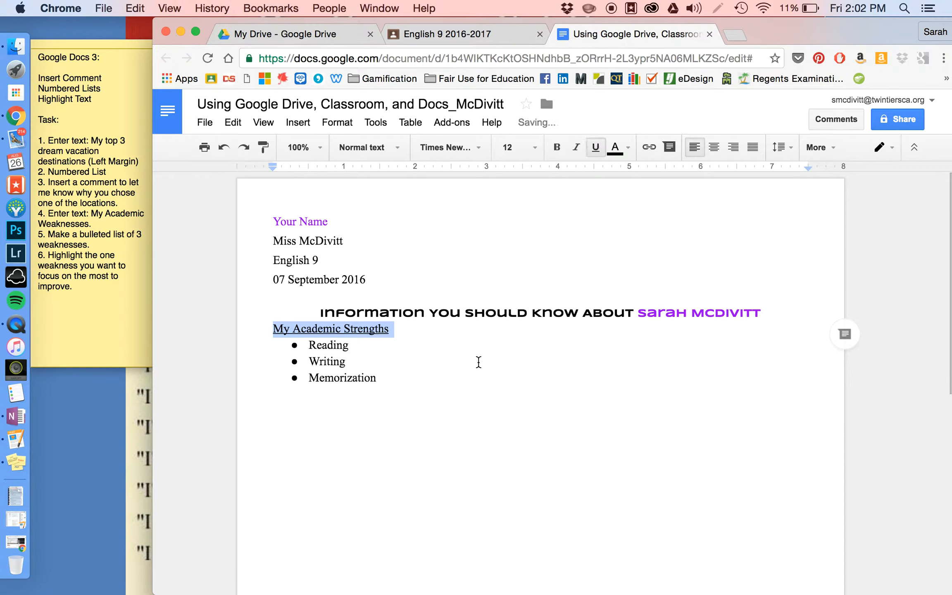
click(389, 380)
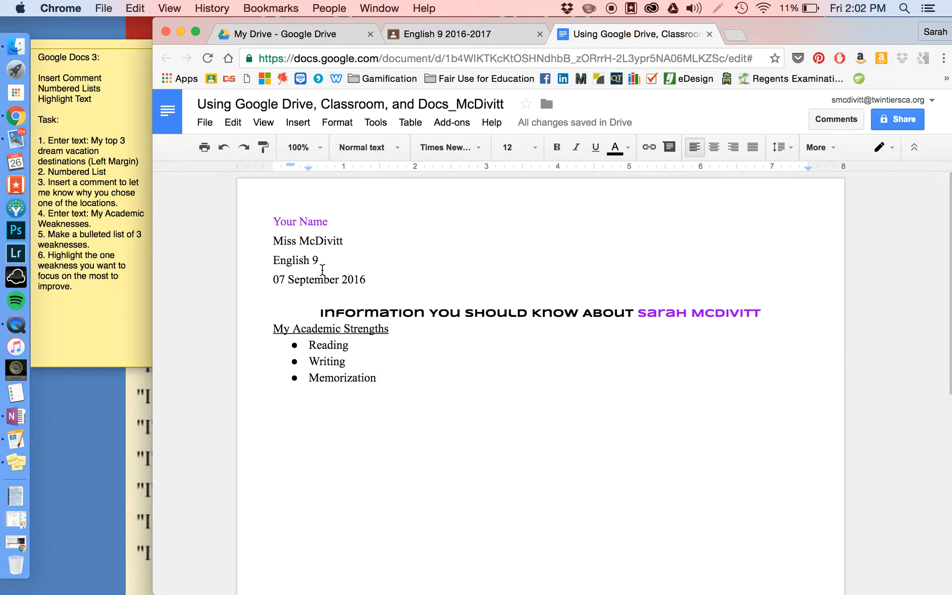
Select the entire document and set its line spacing to Double
drag(274, 219, 378, 389)
click(312, 328)
click(270, 213)
drag(270, 213, 431, 434)
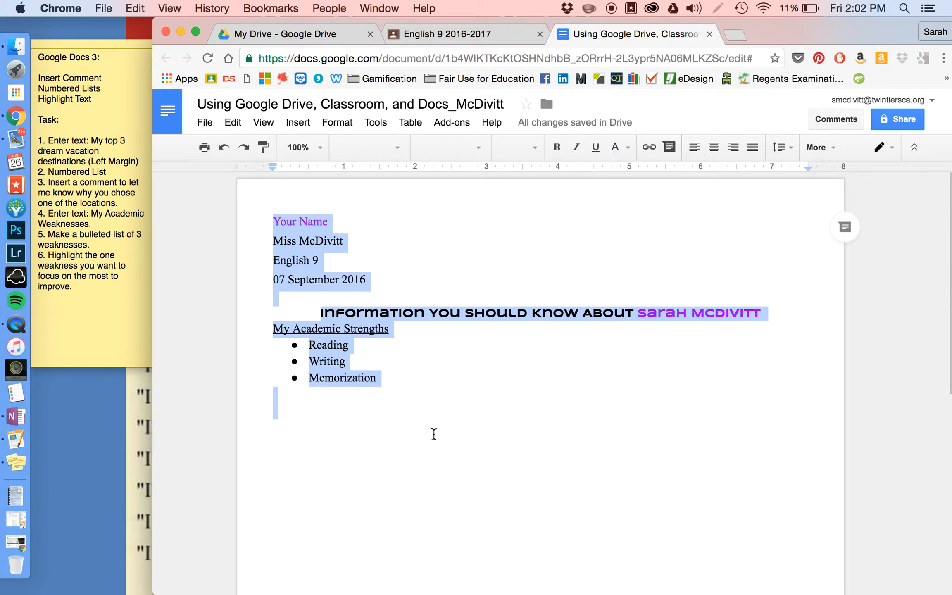
click(434, 433)
click(232, 123)
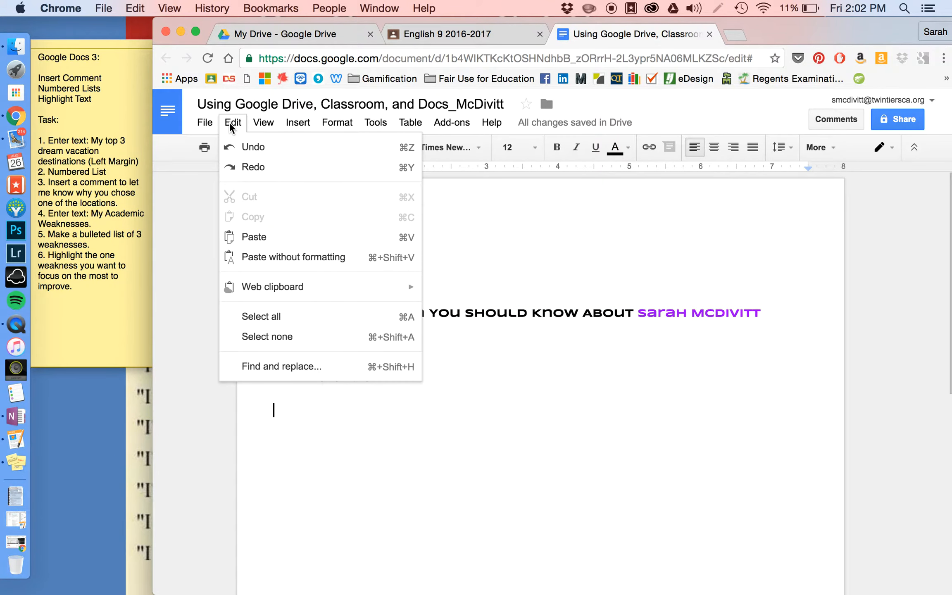
click(264, 318)
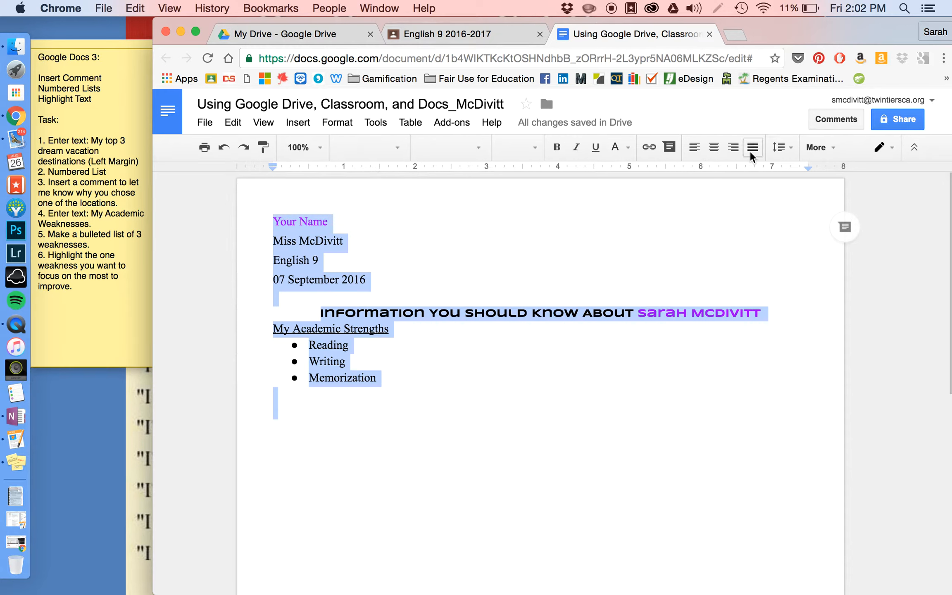
click(788, 148)
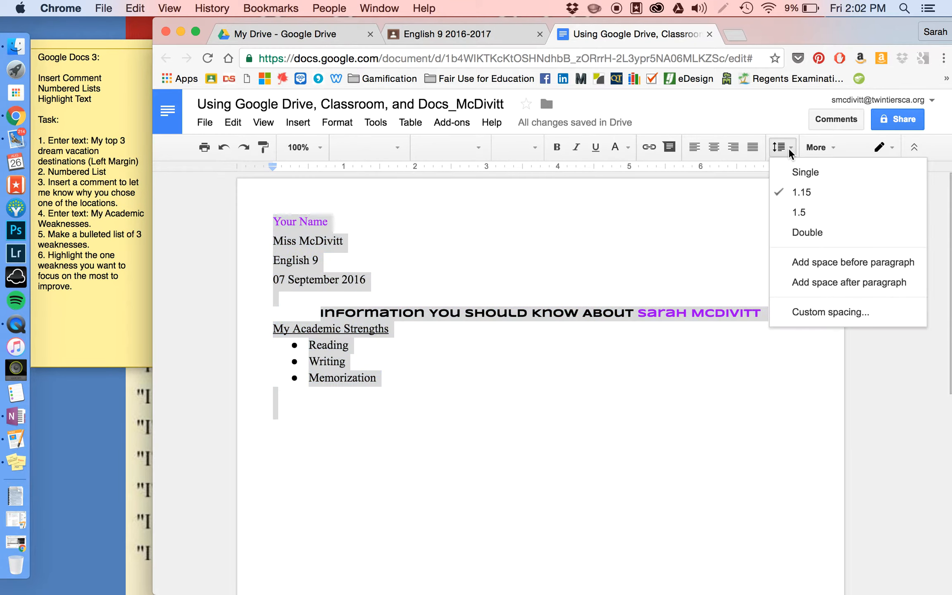
click(805, 229)
click(447, 550)
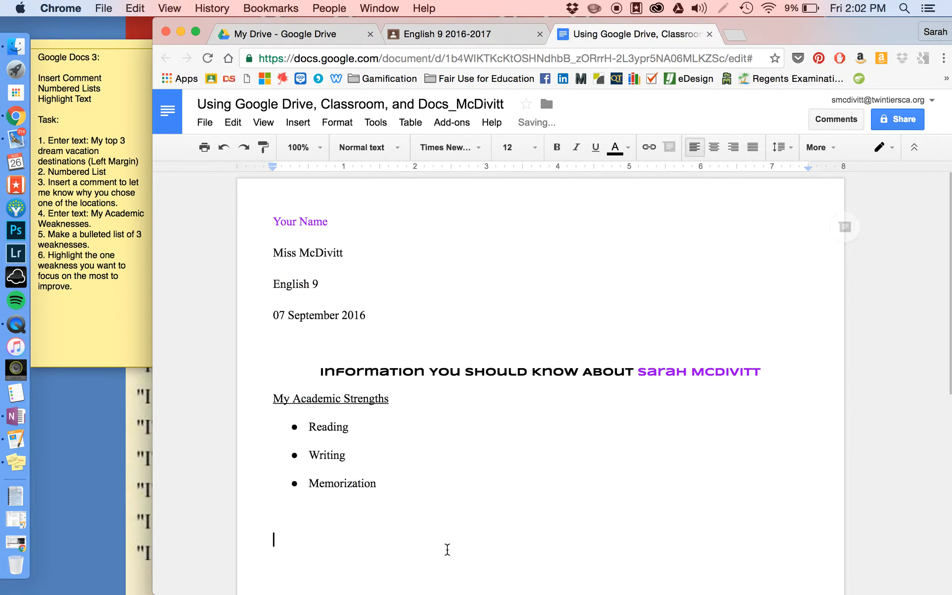
Remove the empty line between the date and the centered title
click(376, 356)
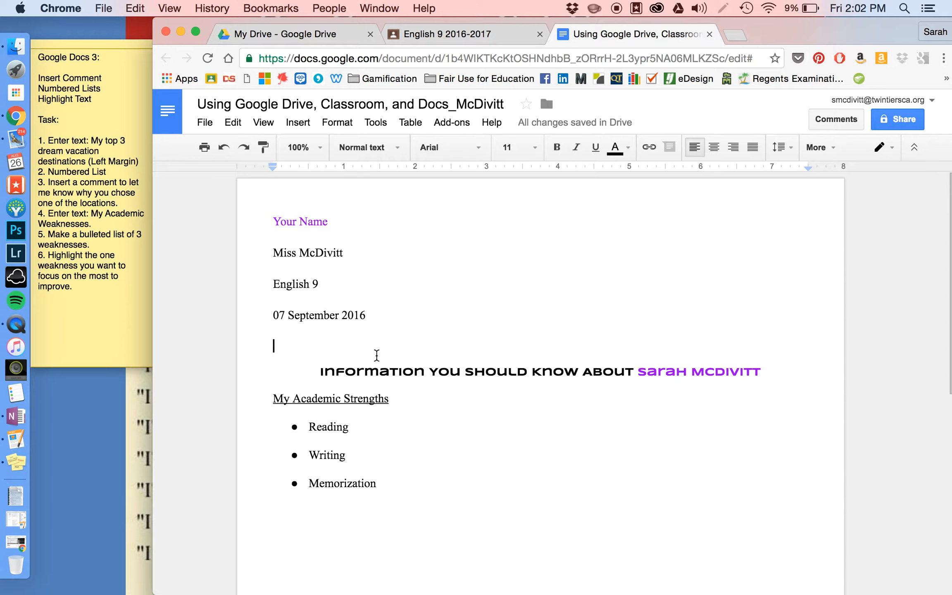
key(BackSpace)
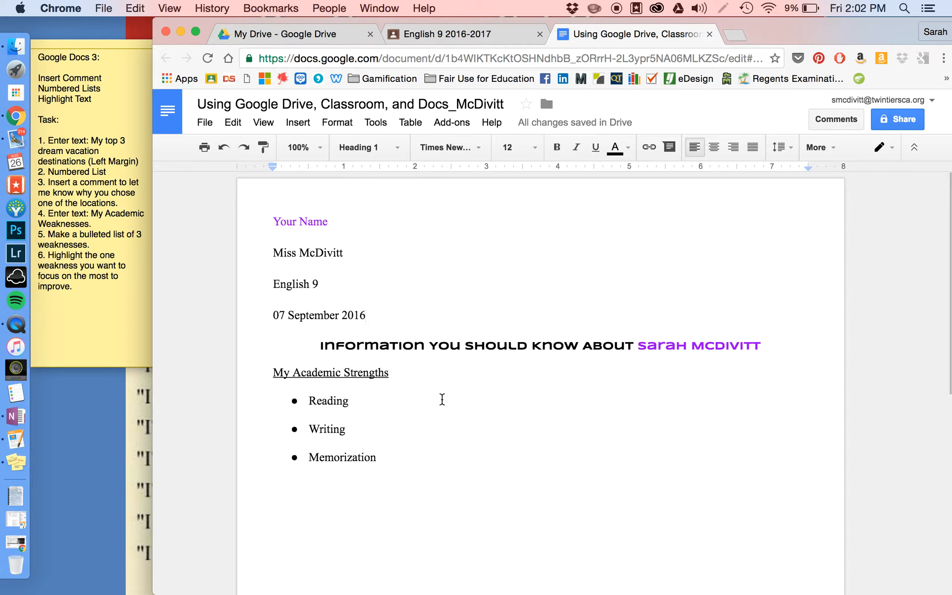
click(400, 342)
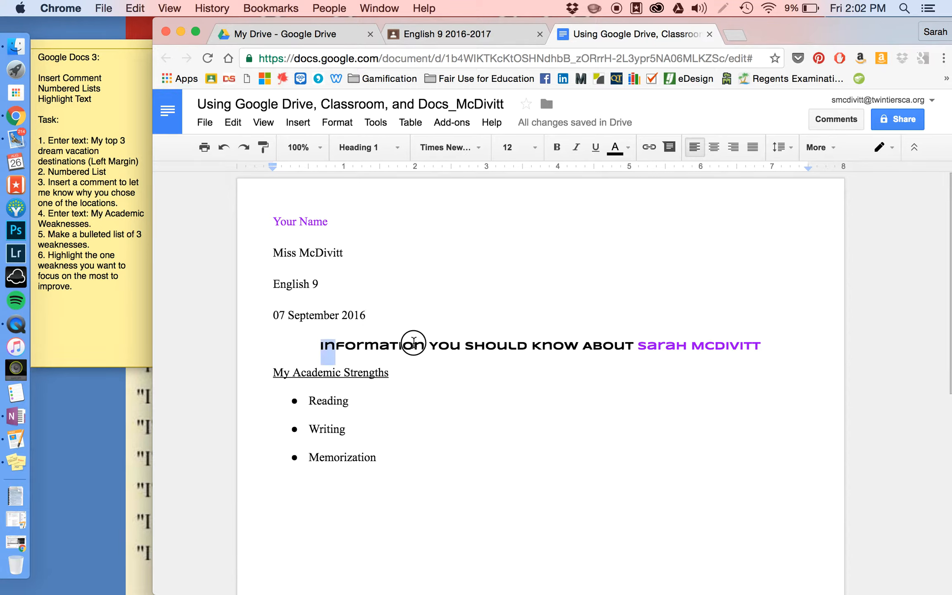
double_click(466, 347)
click(466, 347)
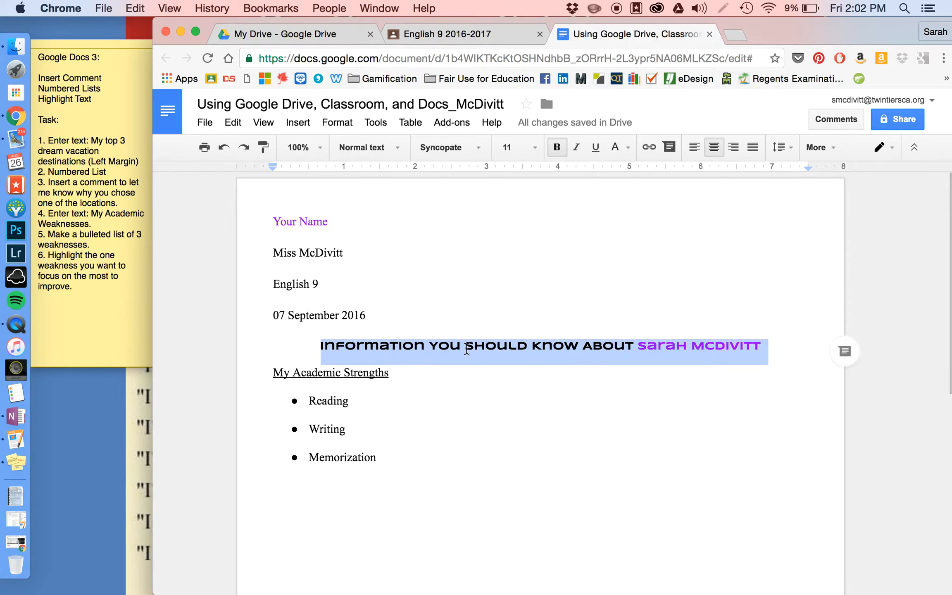
double_click(352, 374)
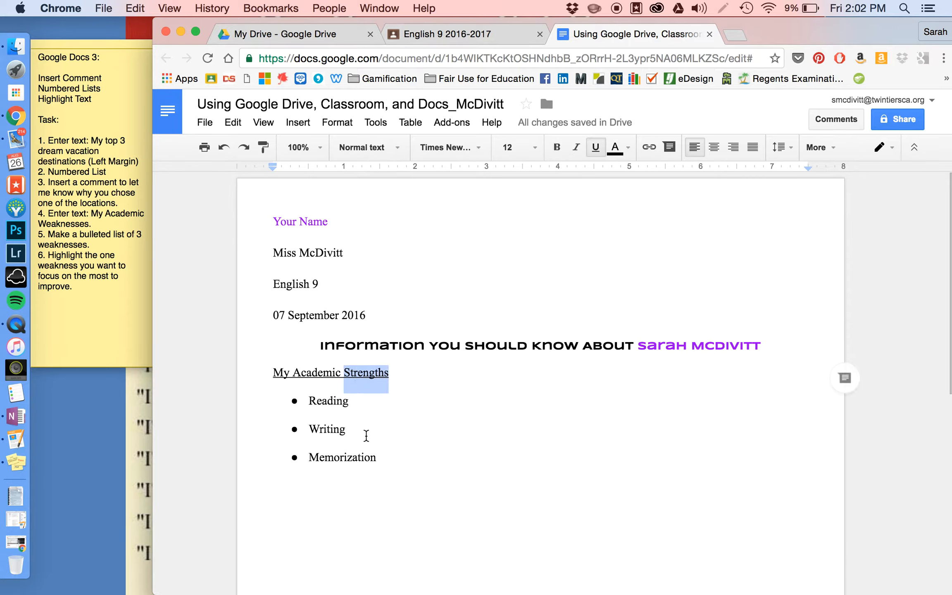
Add a new line after "Memorization" and turn off its bullet so it starts at the left margin
click(380, 453)
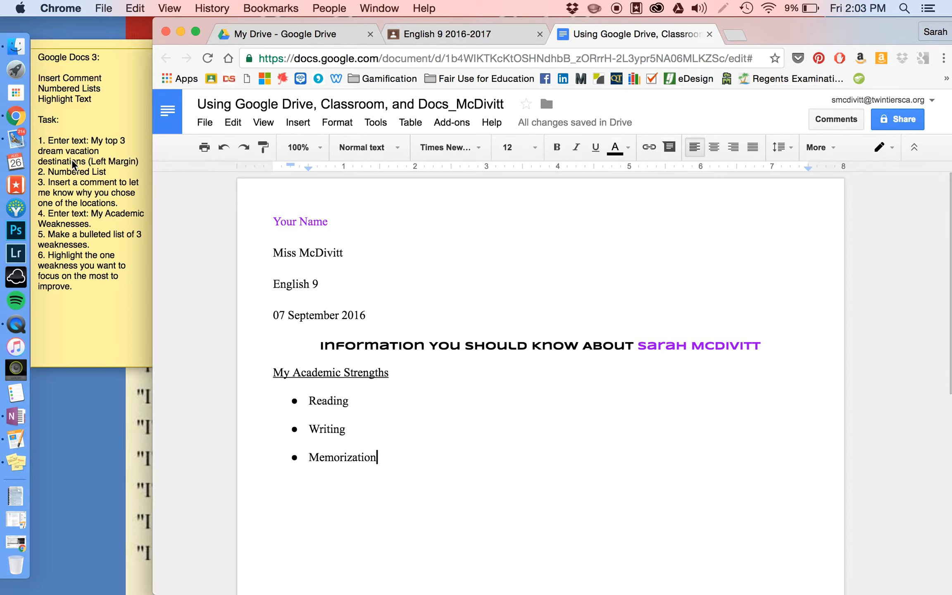
key(Return)
click(826, 147)
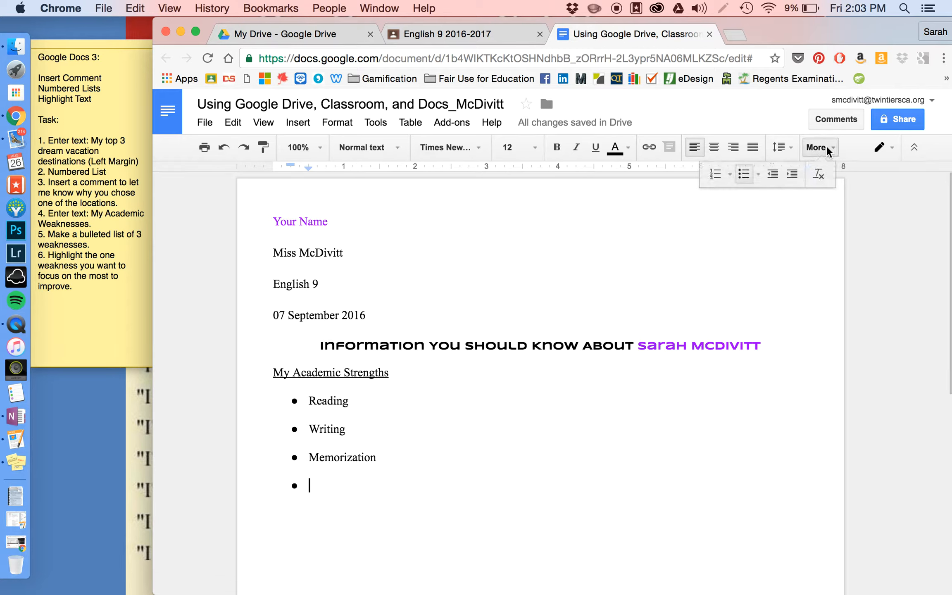
click(742, 175)
click(743, 176)
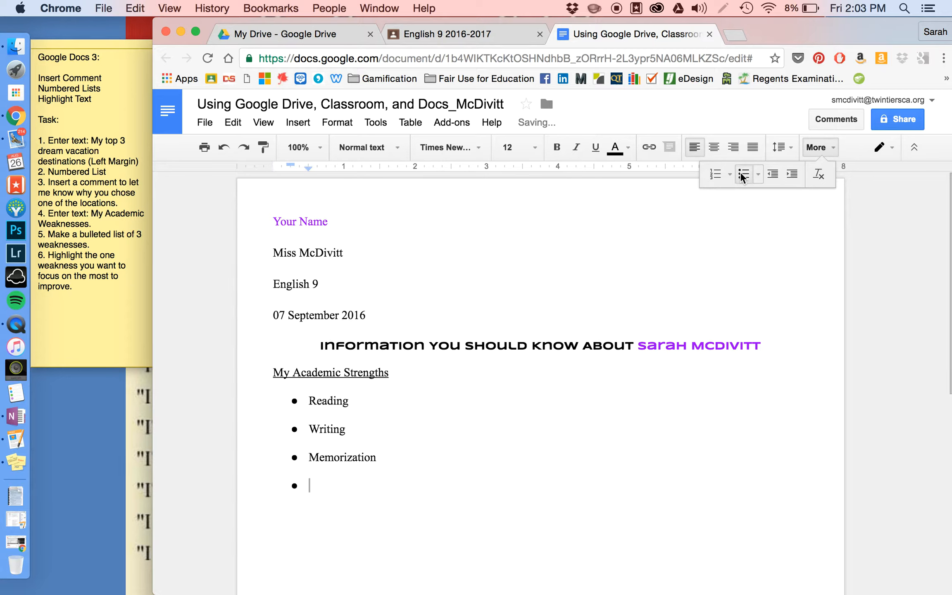
key(Return)
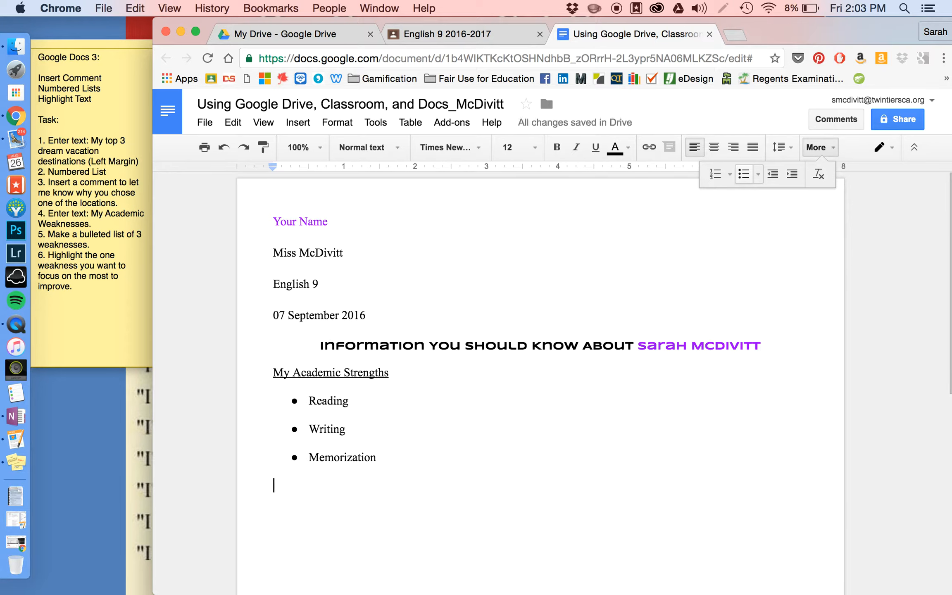
Enter the heading "My Top Three Dream Vacation Destinations" on the line below the bulleted list
text(My )
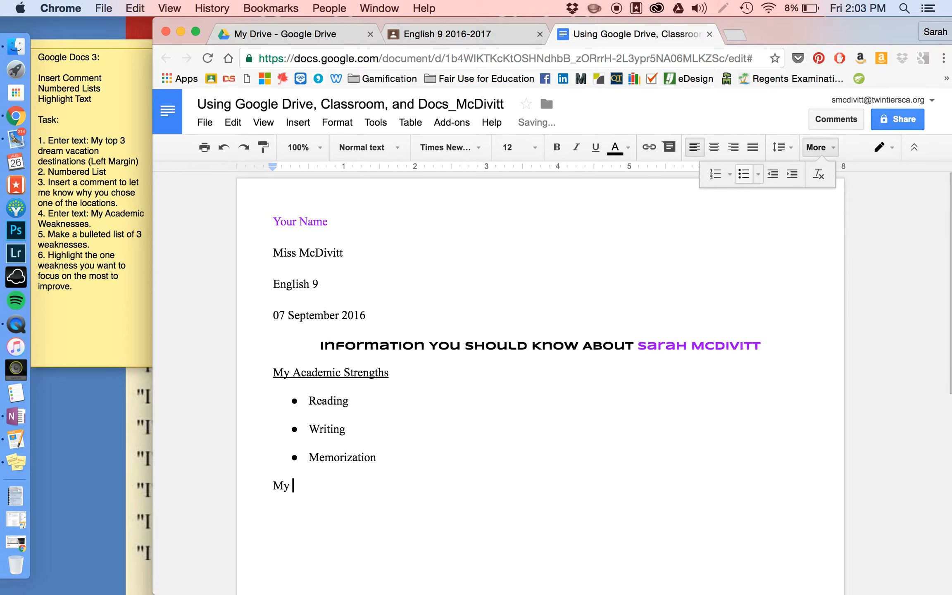
text(Top Three Dream Vacario)
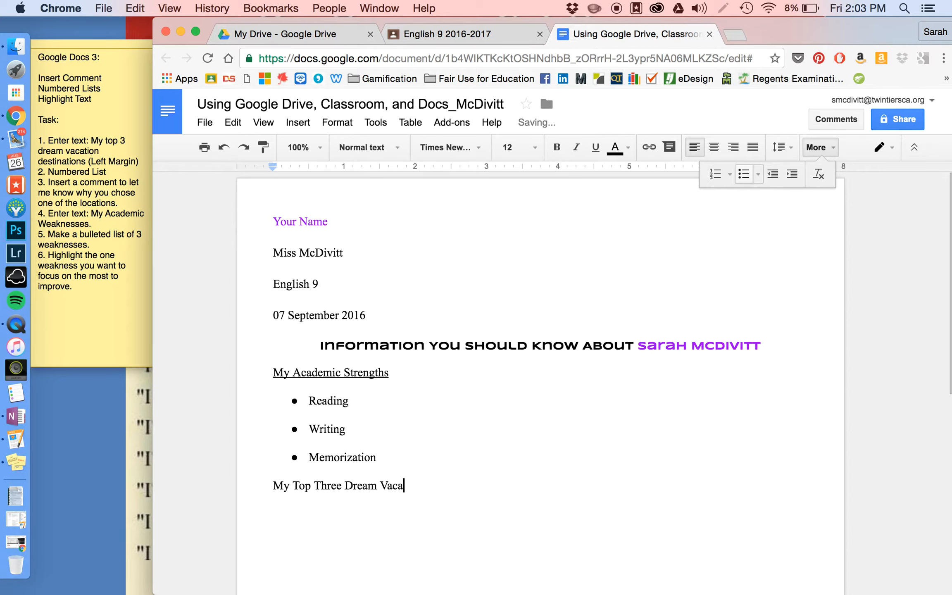
key(BackSpace)
key(BackSpace)
key(BackSpace)
text(iion Destinations)
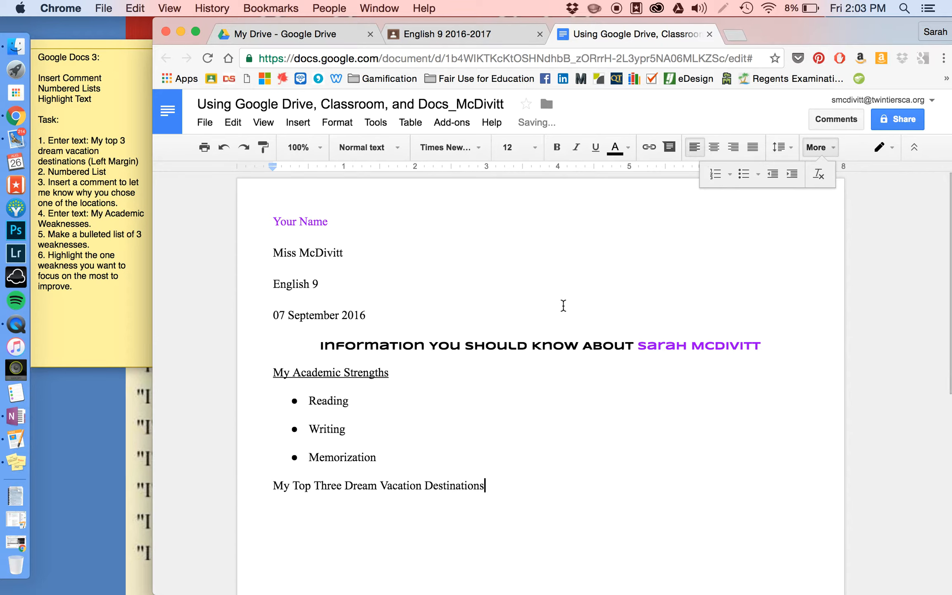
Underline the heading "My Top Three Dream Vacation Destinations"
triple_click(311, 481)
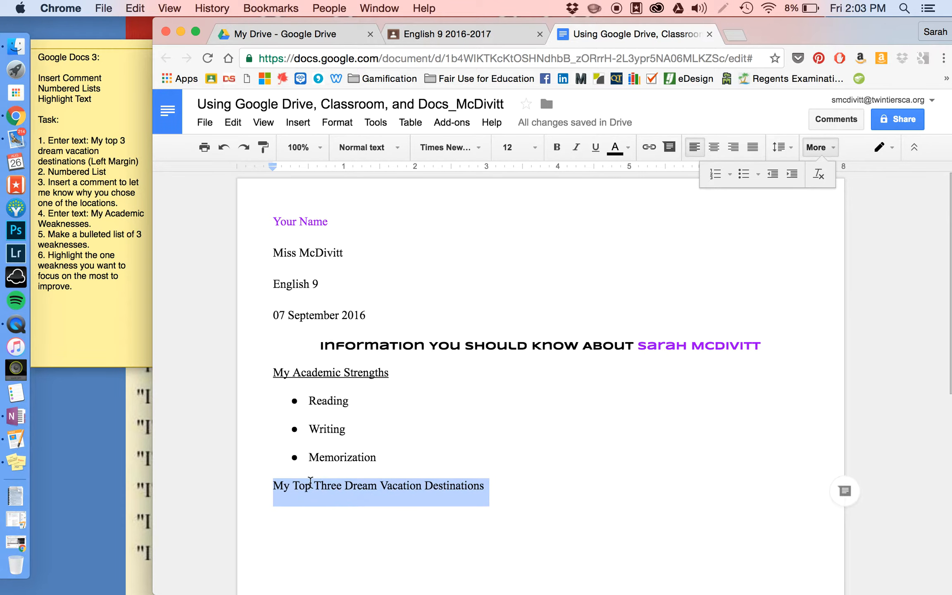
key(super+u)
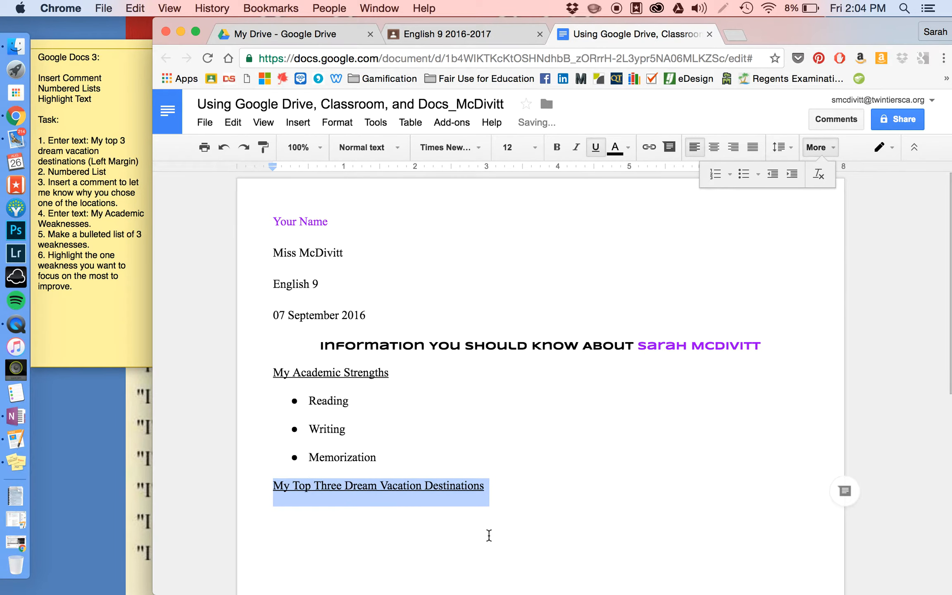
click(490, 505)
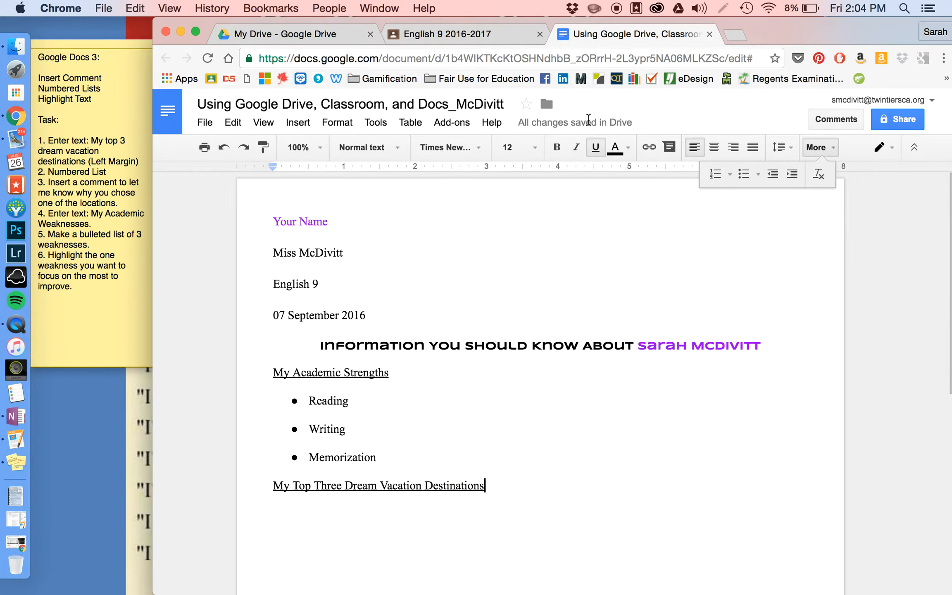
Turn off underlining and start a numbered list on a new line below the vacation destinations heading
click(598, 157)
key(Return)
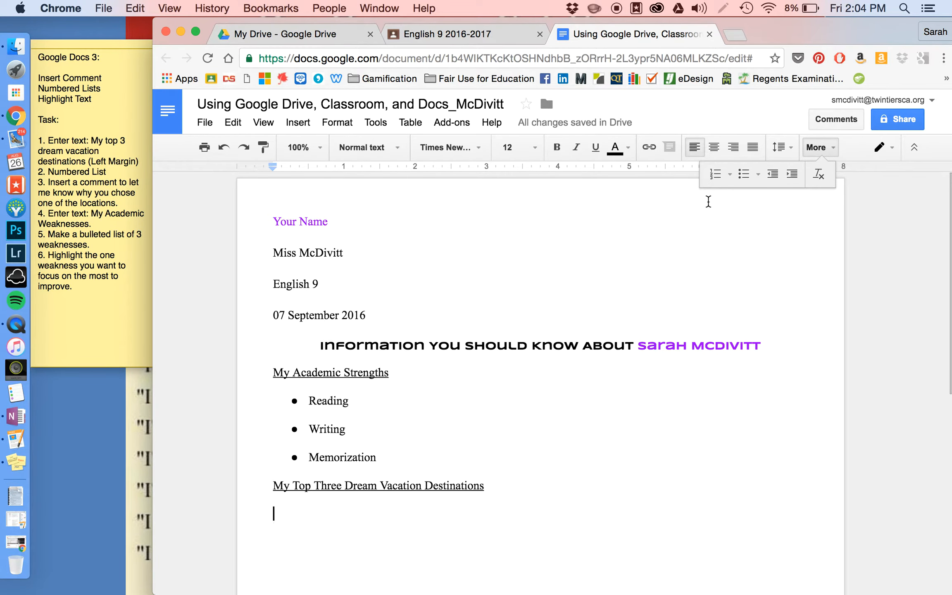
click(712, 175)
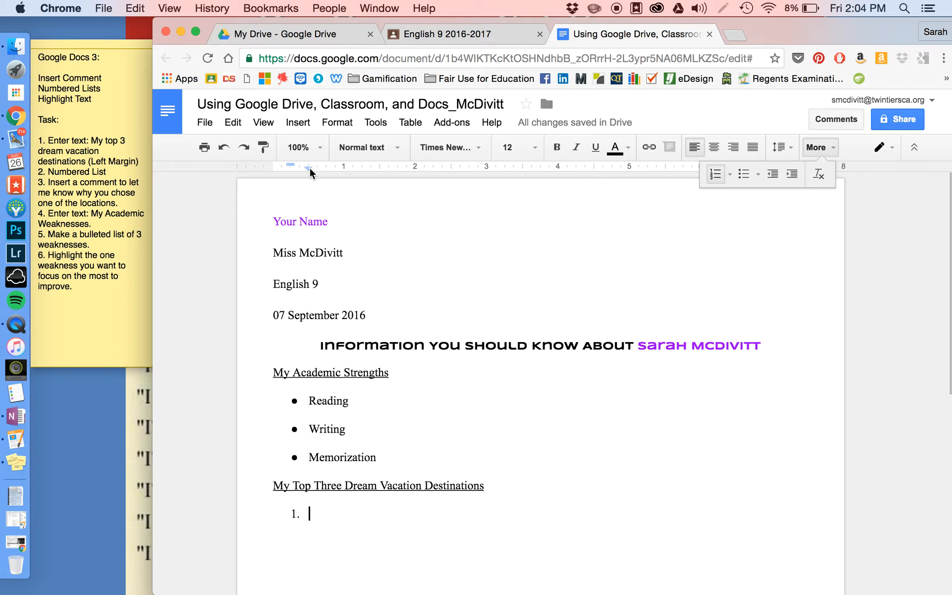
Try reducing the left indent of the new numbered item and the strengths bullets, and undo both indent changes
drag(309, 169, 294, 173)
drag(309, 399, 383, 466)
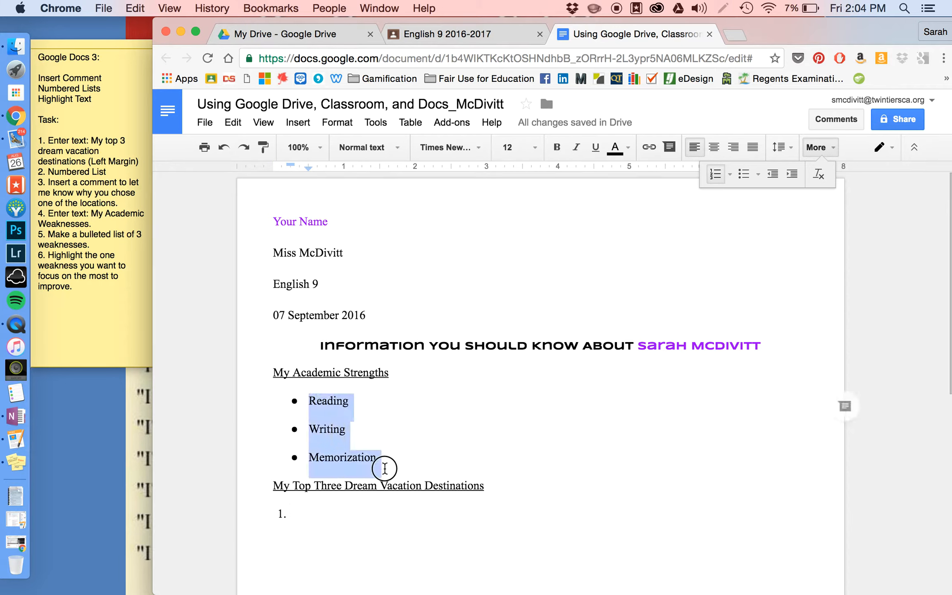
drag(309, 169, 297, 171)
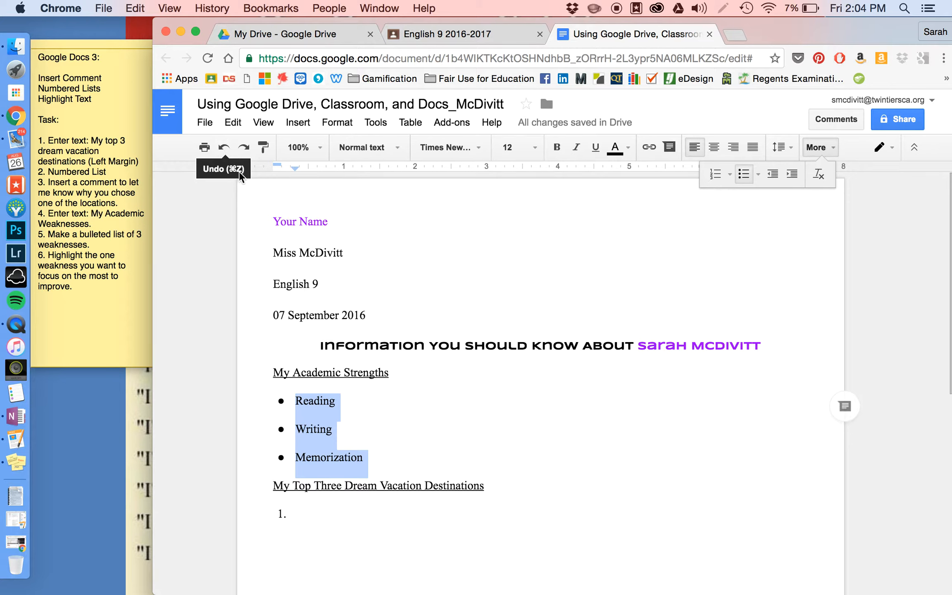
click(224, 148)
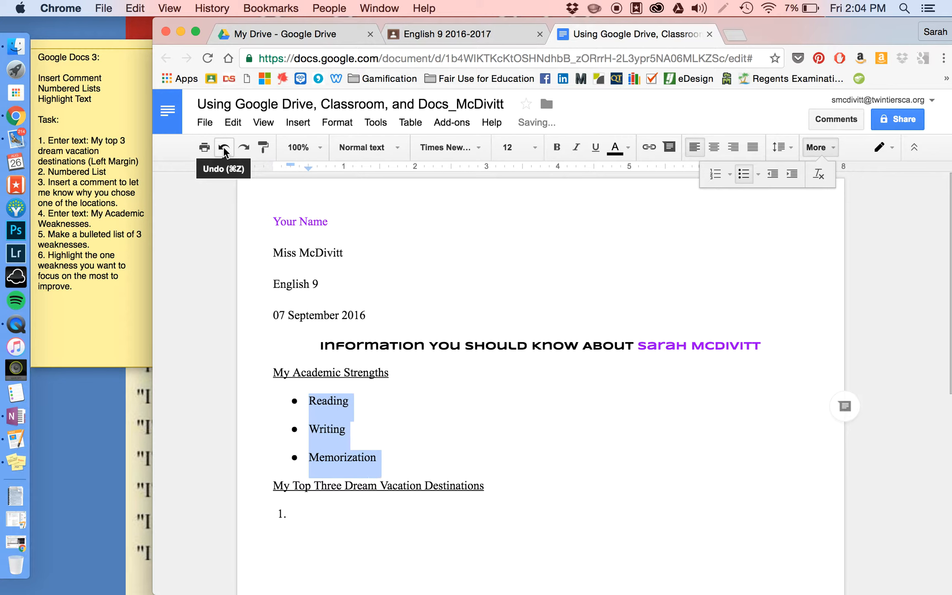
click(224, 148)
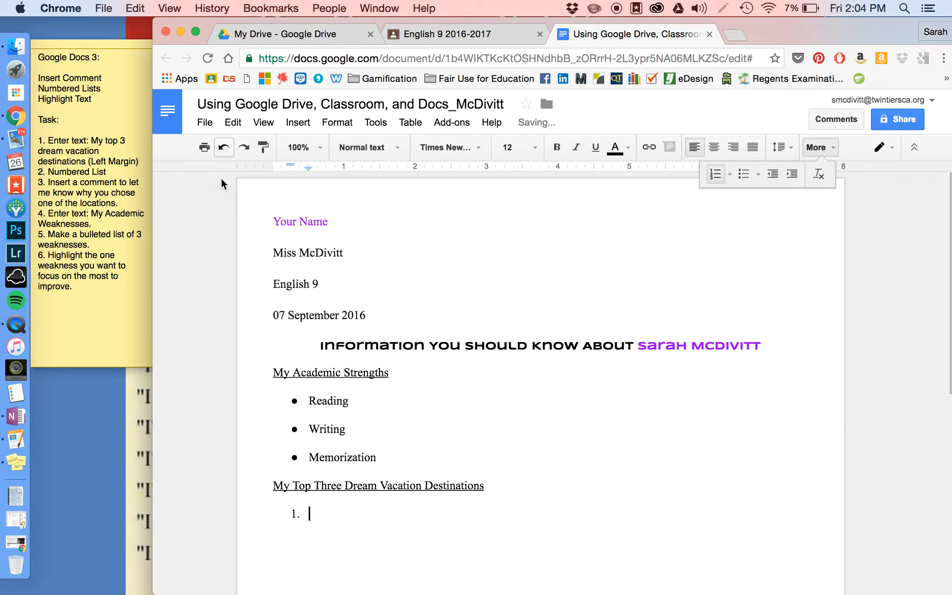
Fill the numbered list with three destinations: Ireland, Greece and Scotland
click(320, 517)
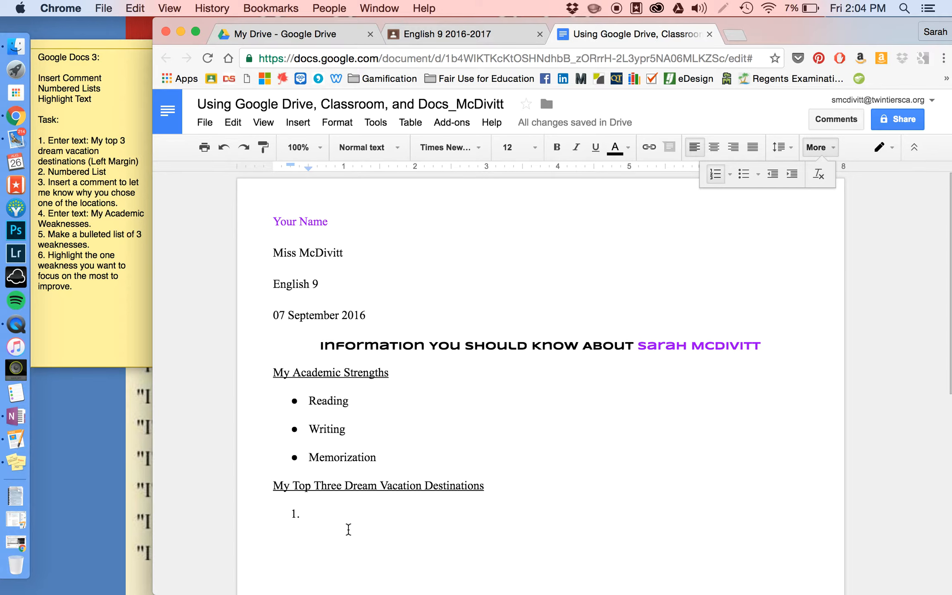
text(Ireland)
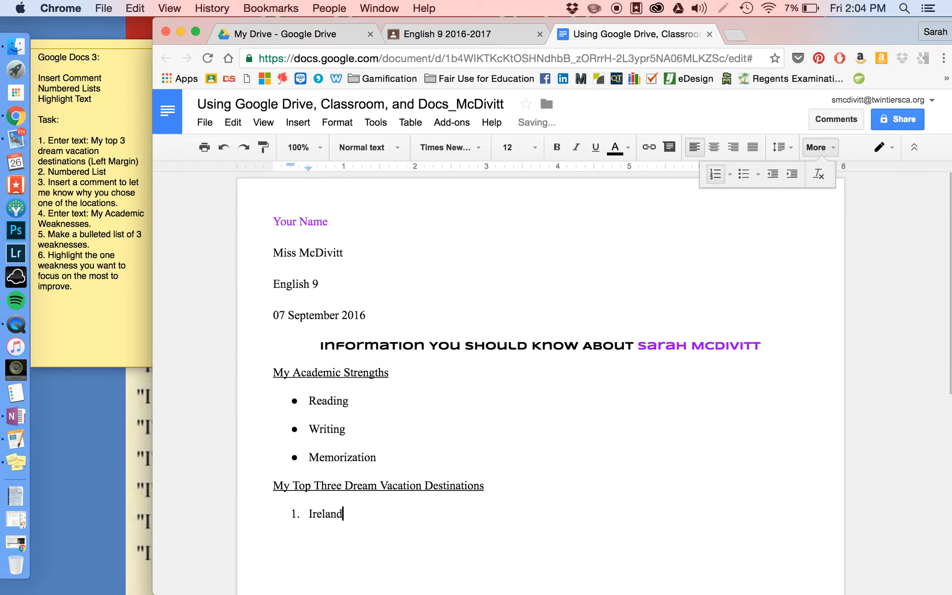
key(Return)
text(Greece)
key(Return)
text(Scotan)
key(BackSpace)
key(BackSpace)
text(land)
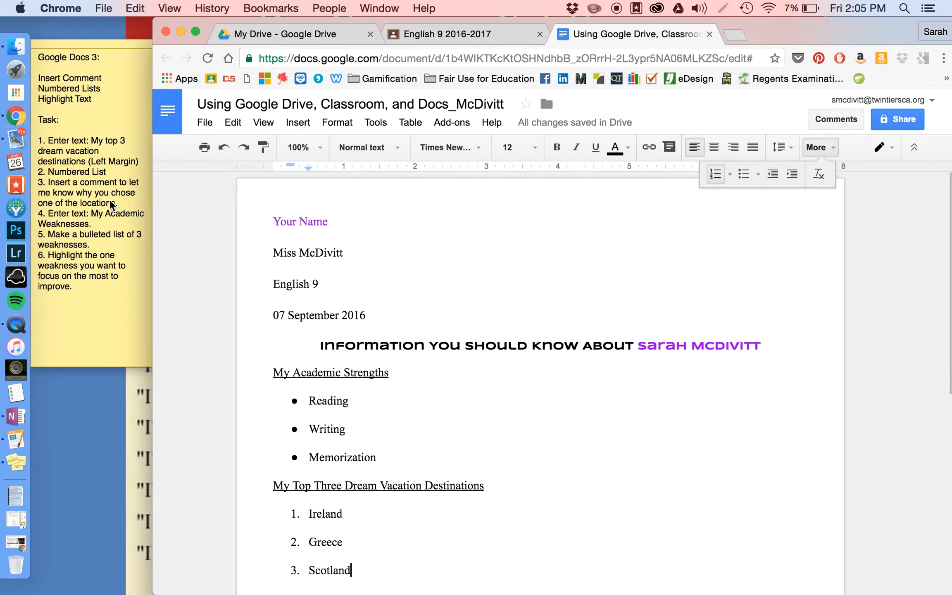
Start a new comment on the list item Scotland and reposition and widen the browser window so the whole comment box fits
scroll(350, 404, down, 1)
scroll(350, 404, down, 3)
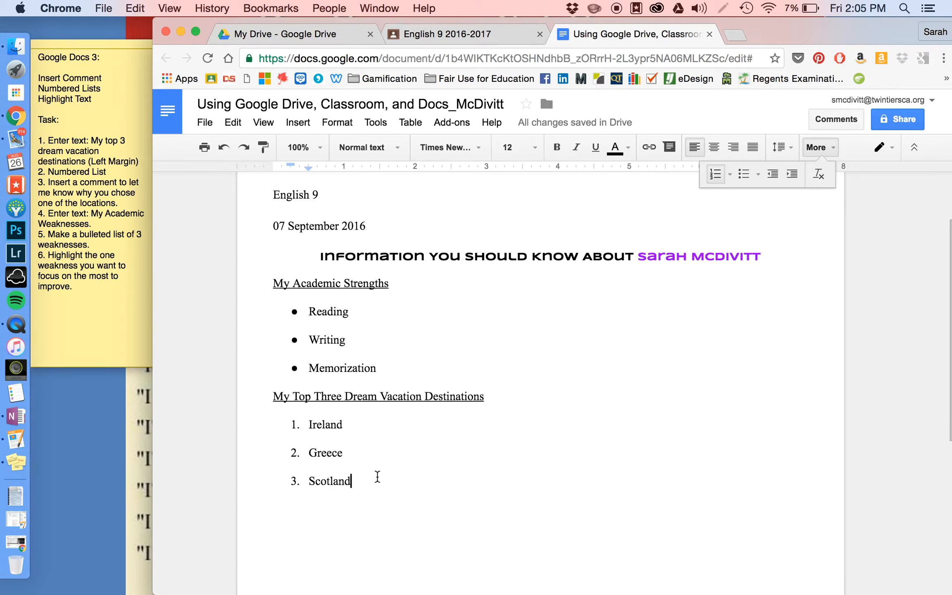
click(846, 121)
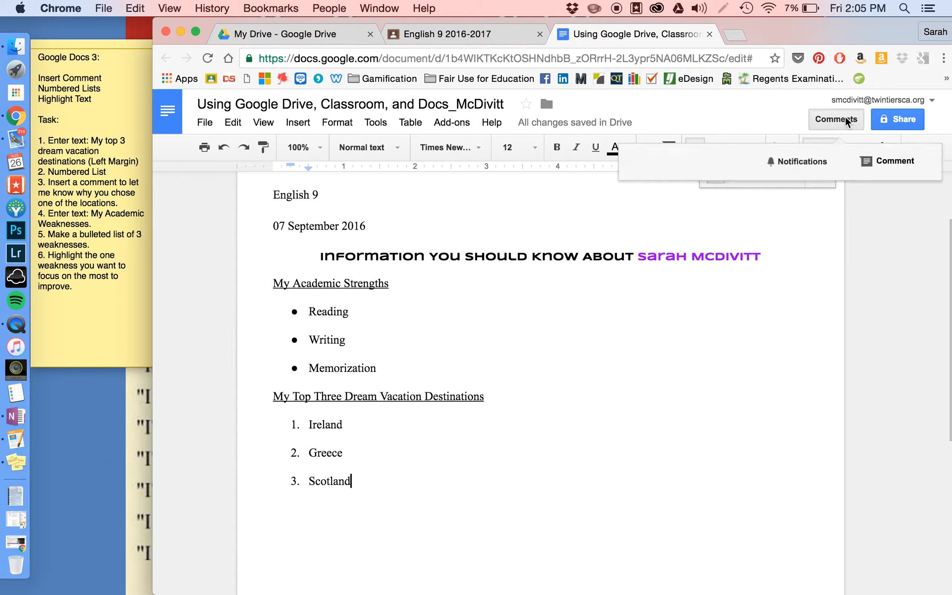
click(883, 162)
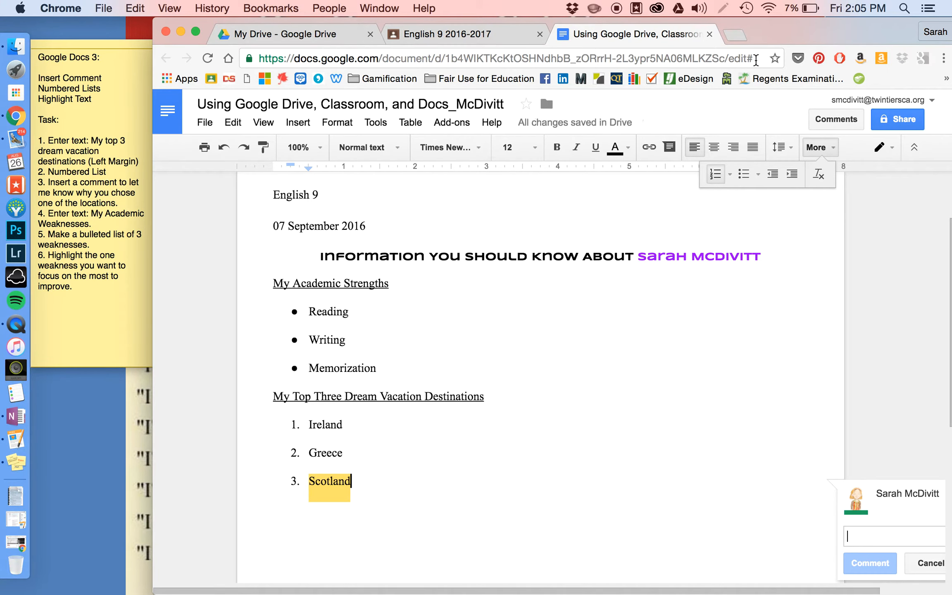
drag(756, 33, 644, 29)
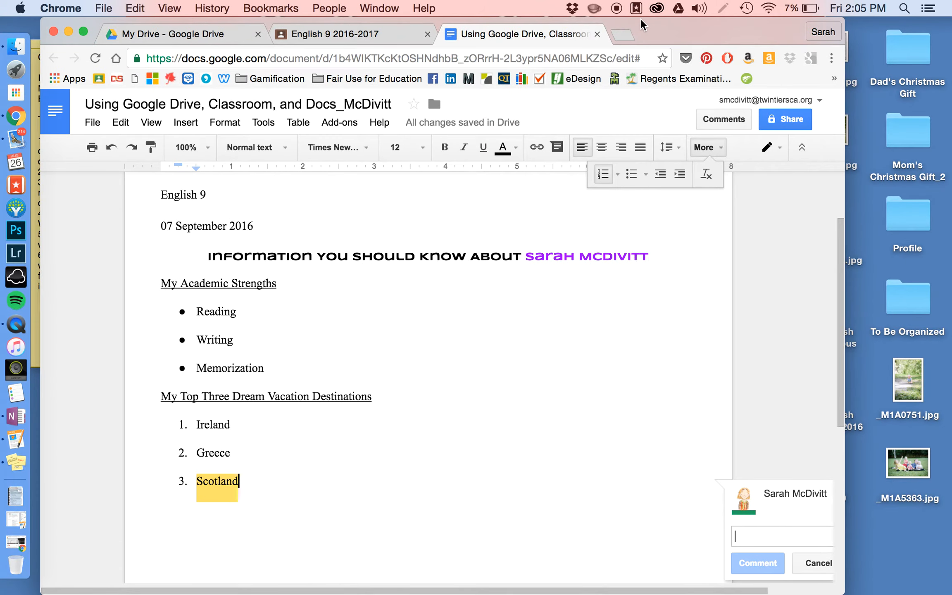
drag(845, 208, 951, 239)
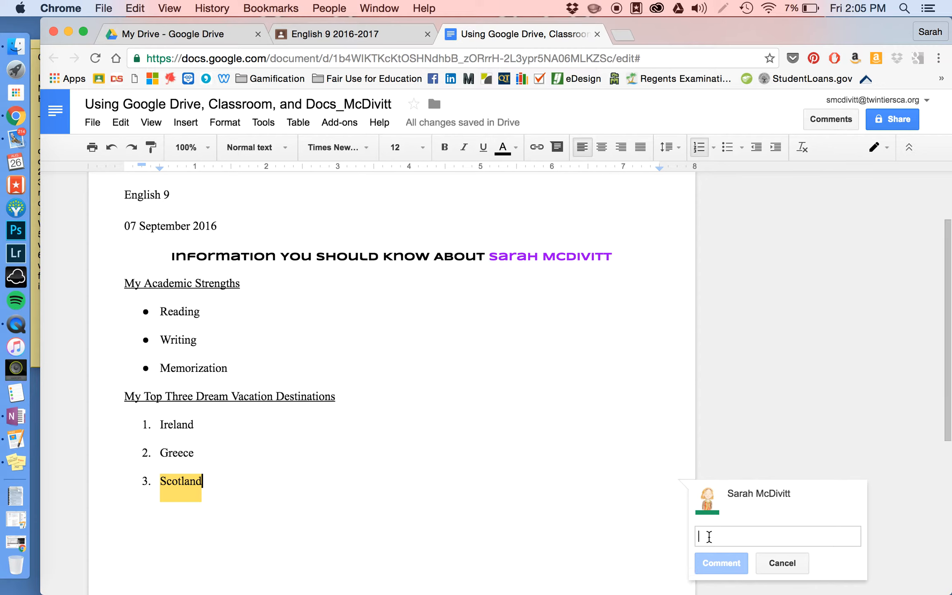
Write in the comment: "I chose Scotland as my dream destination for a vacation because that is where my family originates from."
text(I chose Sc)
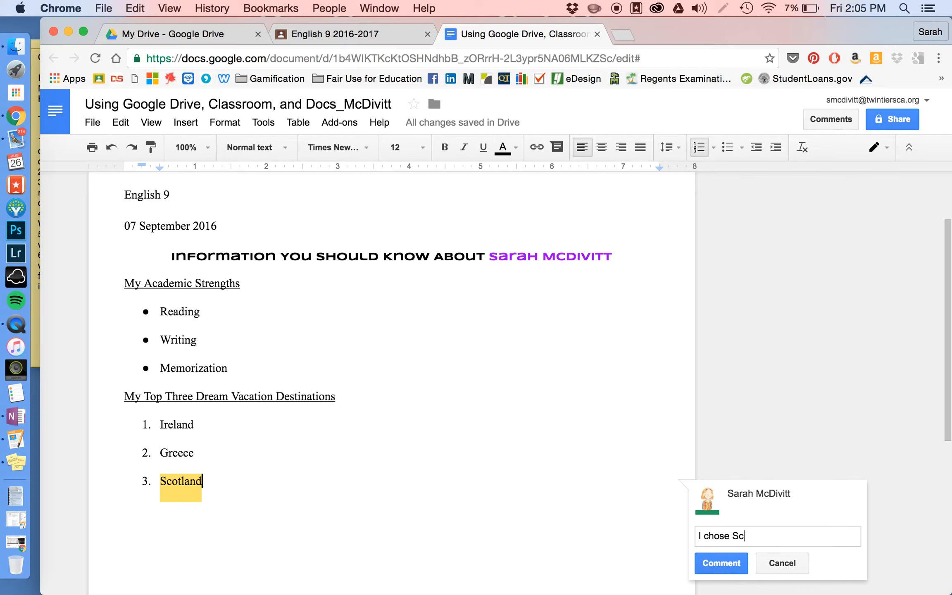
text(otland asm)
key(BackSpace)
text(my dream destin)
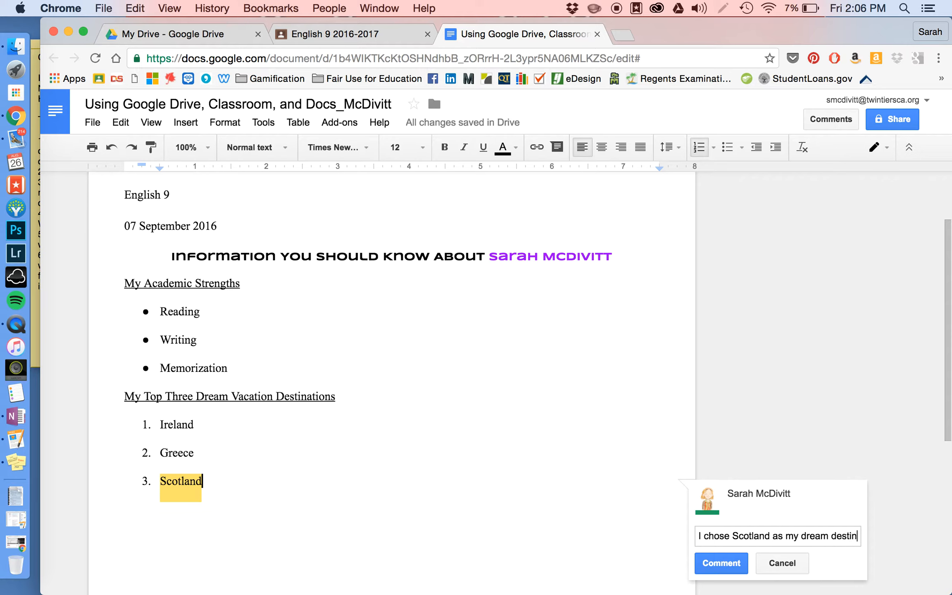
text(ation for a v)
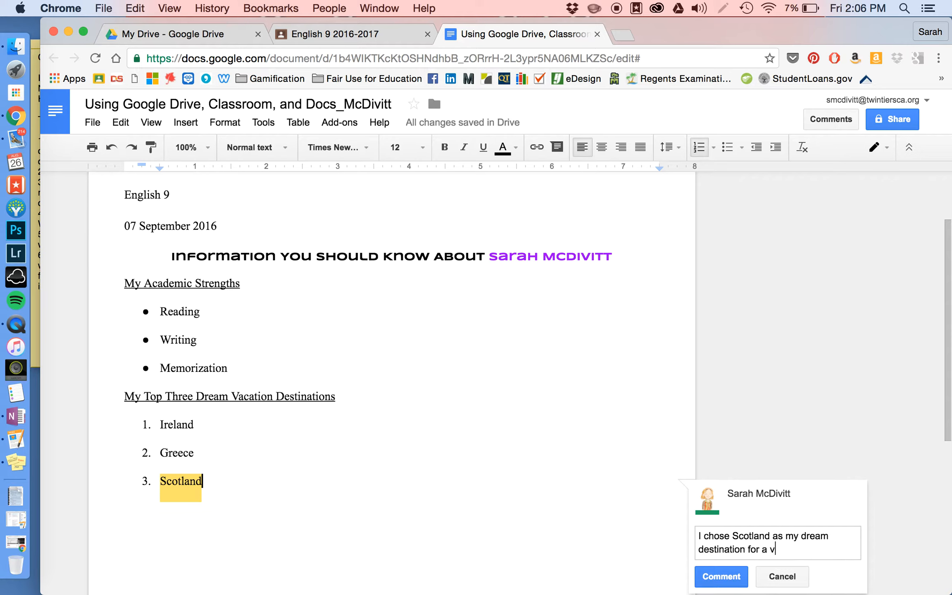
text(acation because that is whe)
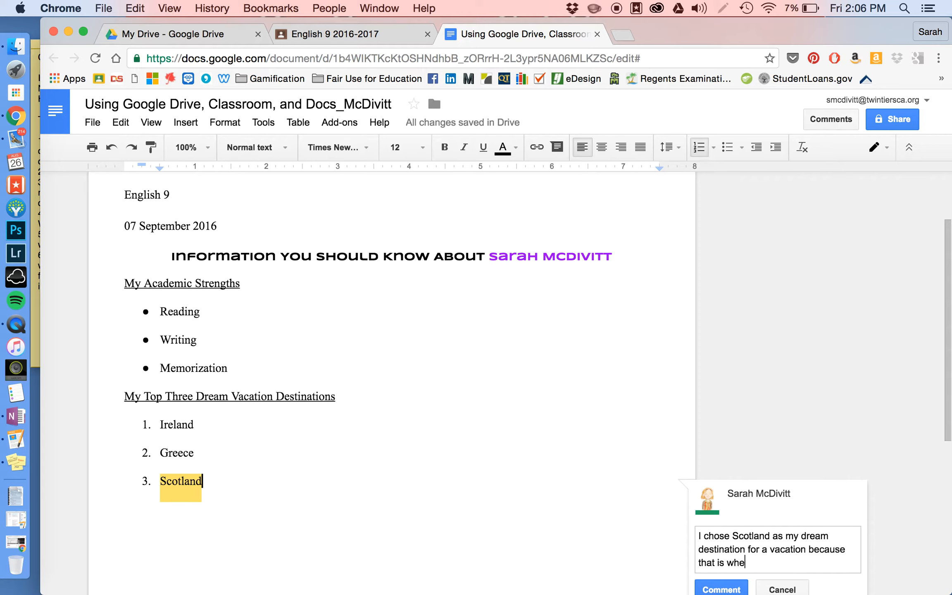
text(re my family originat)
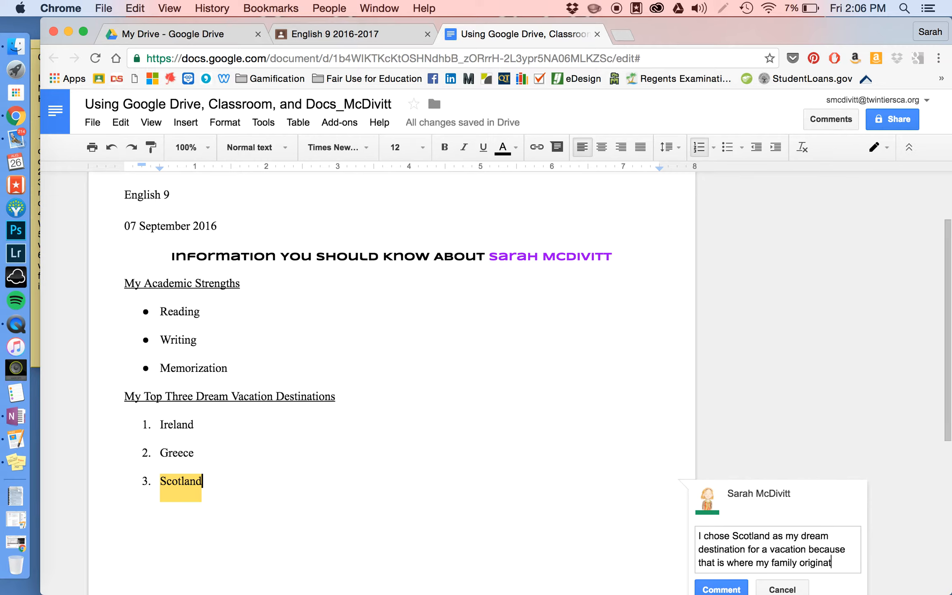
text(es from. I)
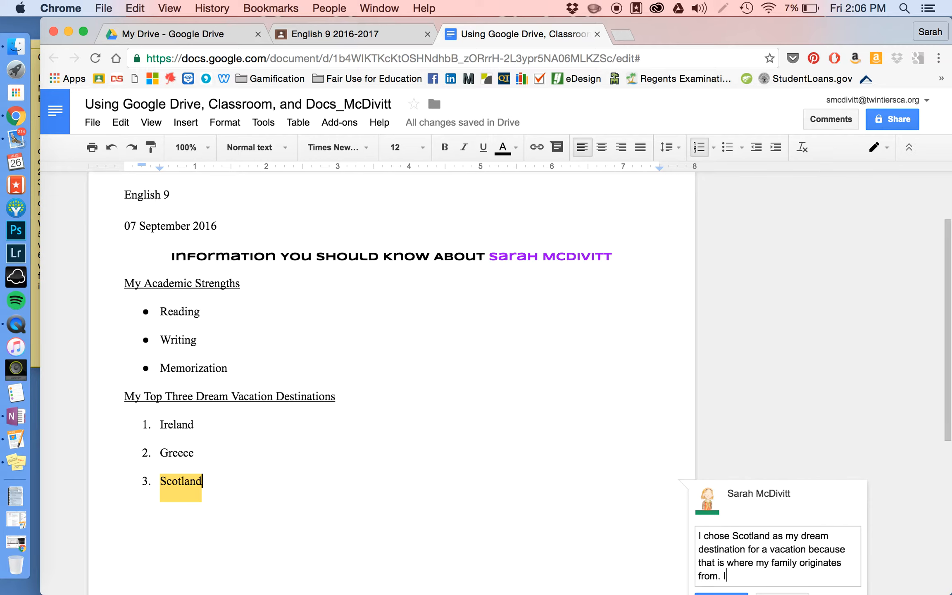
Add a second sentence about wanting to go "home" and meet that side of the family, naming its surname, and post the comment
text( would love to go "ho)
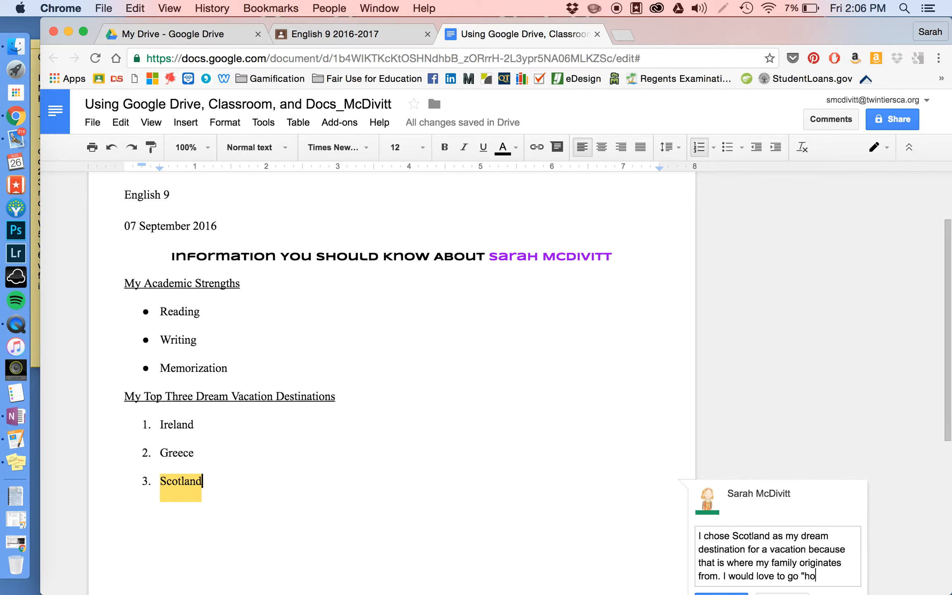
text(me" and mee)
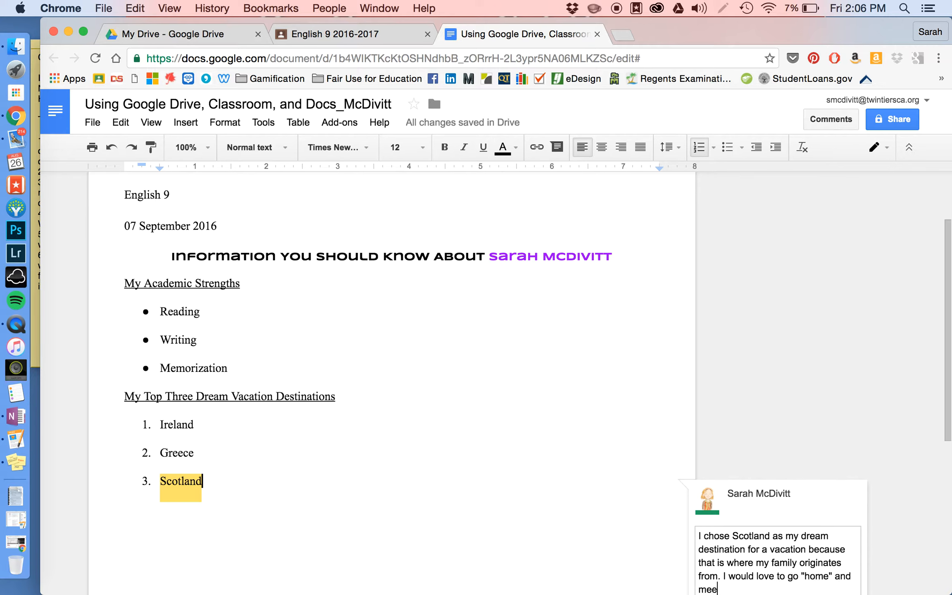
text(t the Mackey side of my family.)
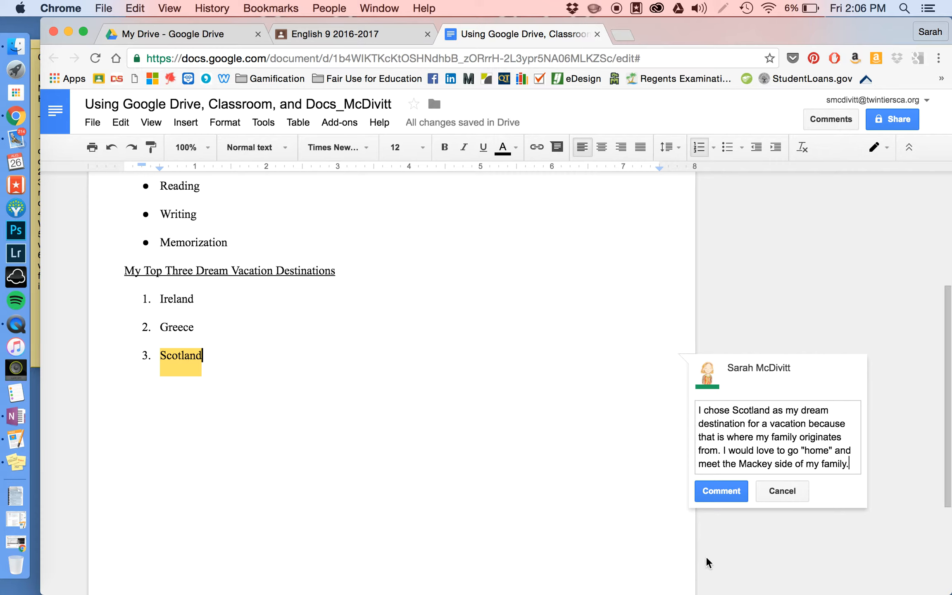
click(721, 492)
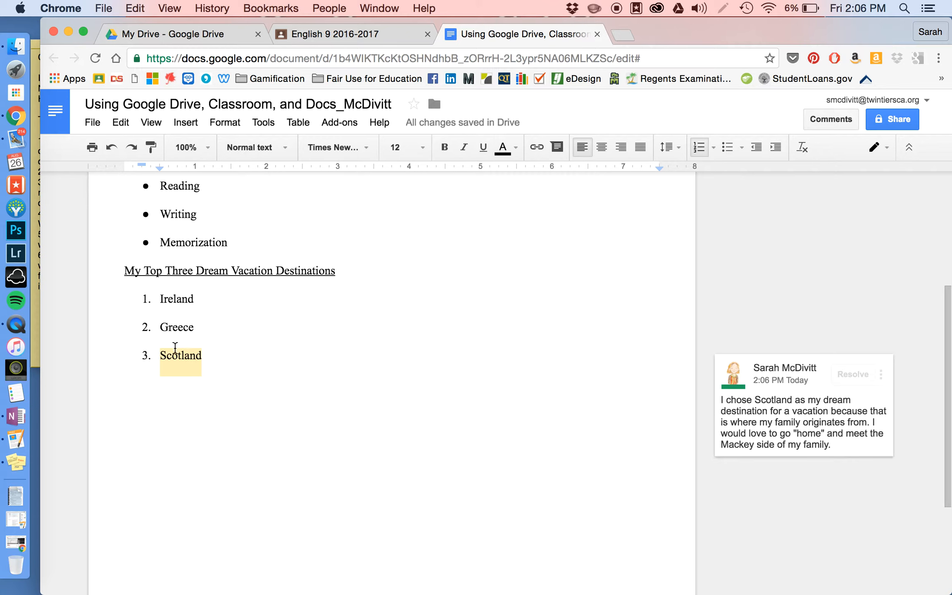
Try highlighting the teacher's name line above "English 9" in magenta, and undo the highlight
click(178, 354)
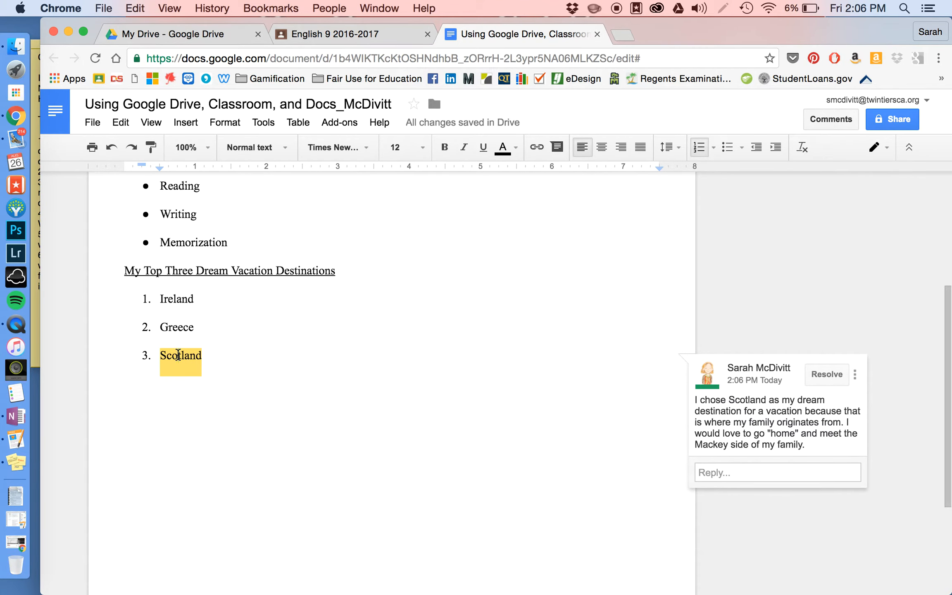
scroll(178, 355, up, 4)
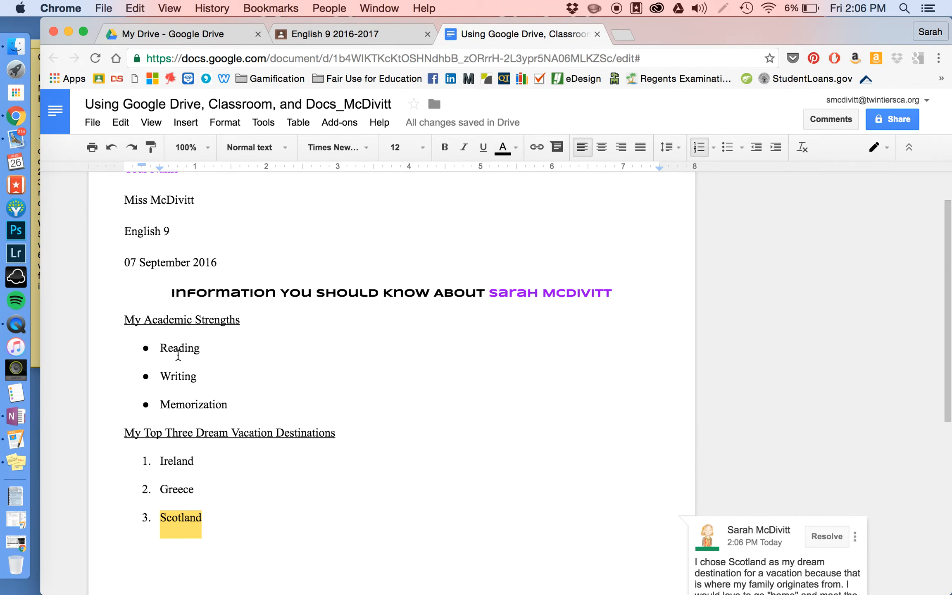
drag(126, 199, 194, 202)
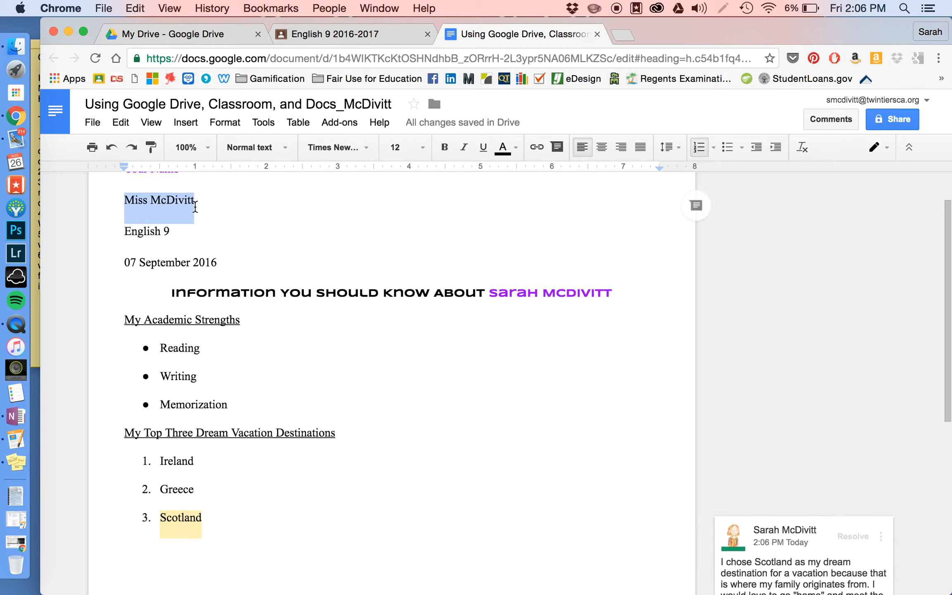
click(516, 147)
click(603, 176)
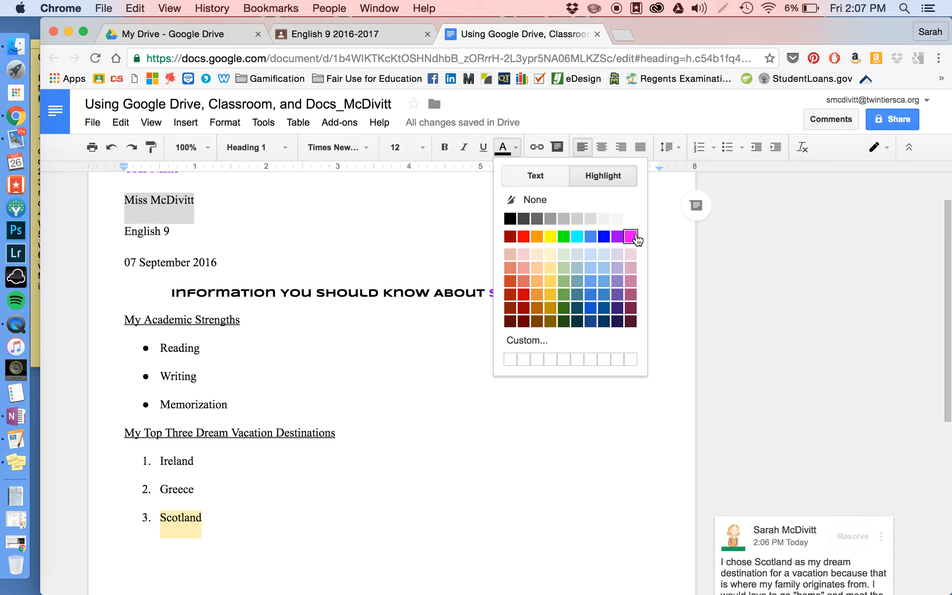
click(631, 236)
click(192, 246)
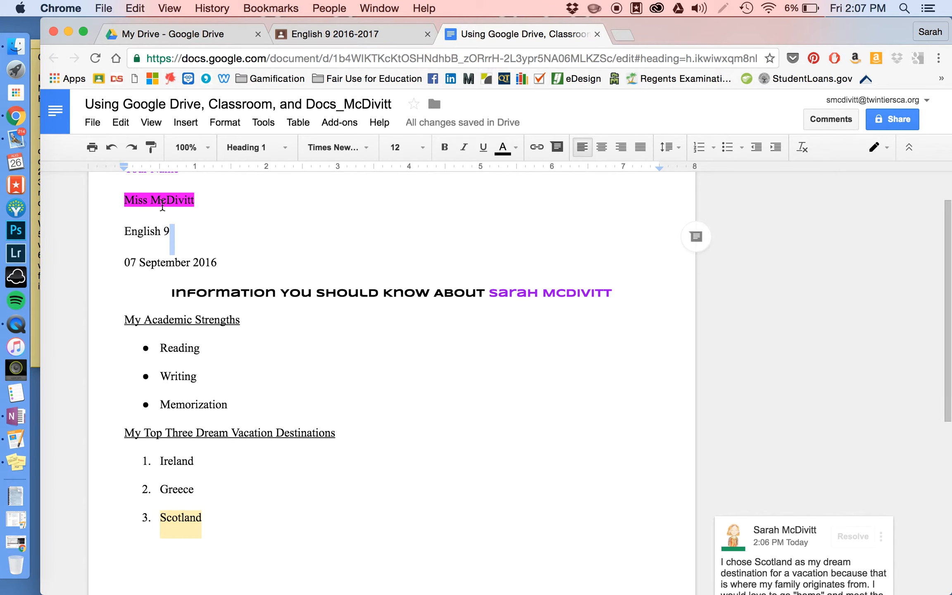
click(189, 521)
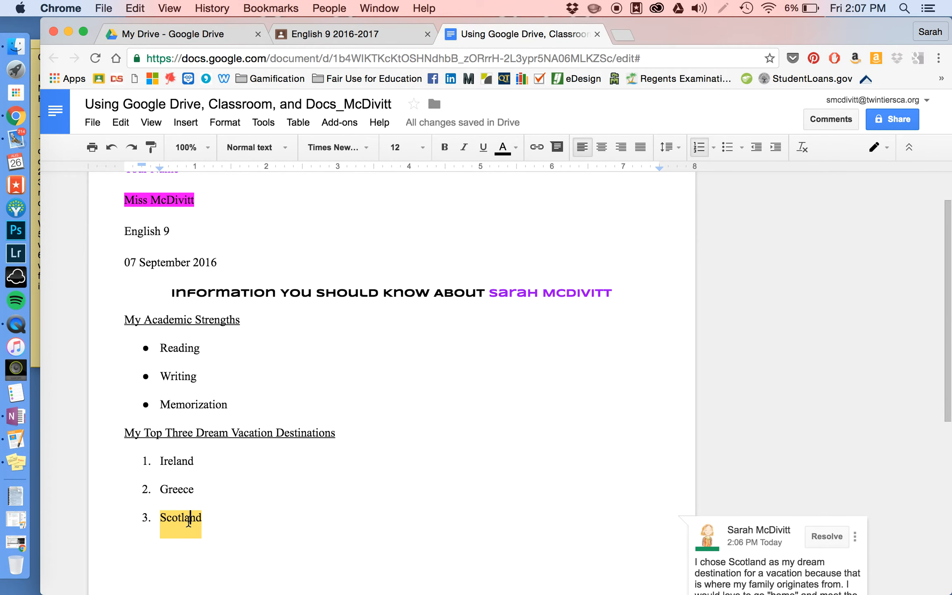
key(super+z)
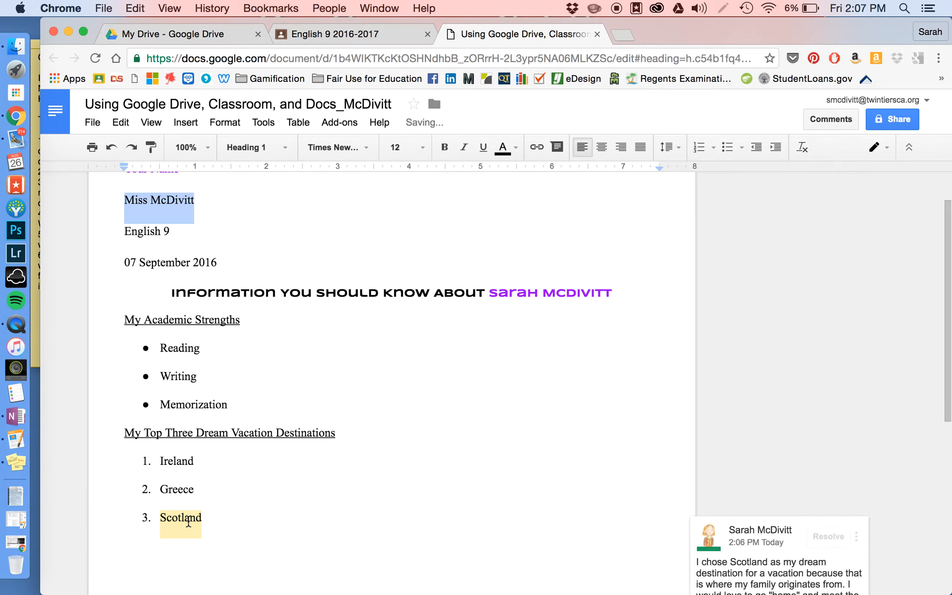
Reply to the Scotland comment with "What did you mean by that?"
scroll(266, 500, down, 2)
scroll(266, 500, down, 2)
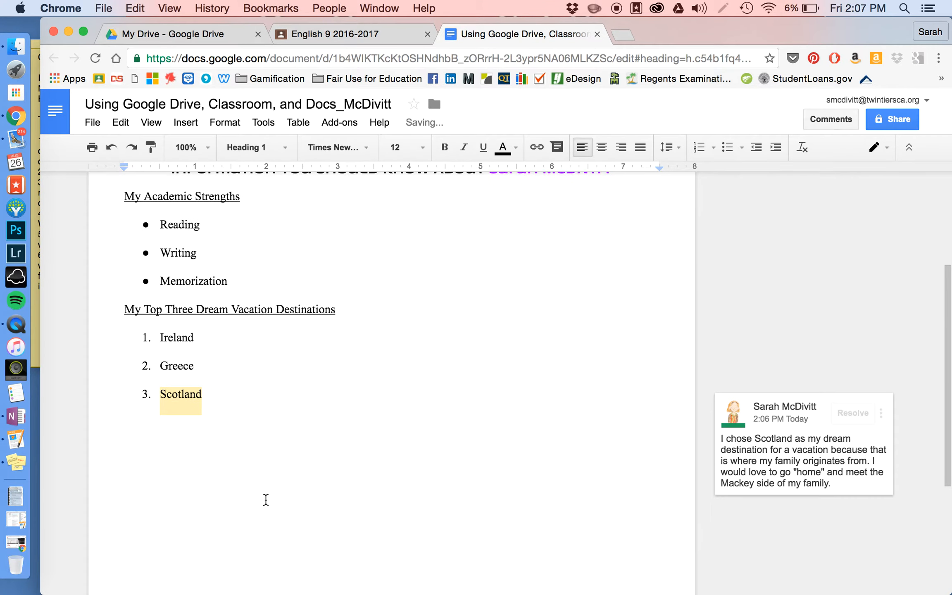
scroll(265, 500, up, 1)
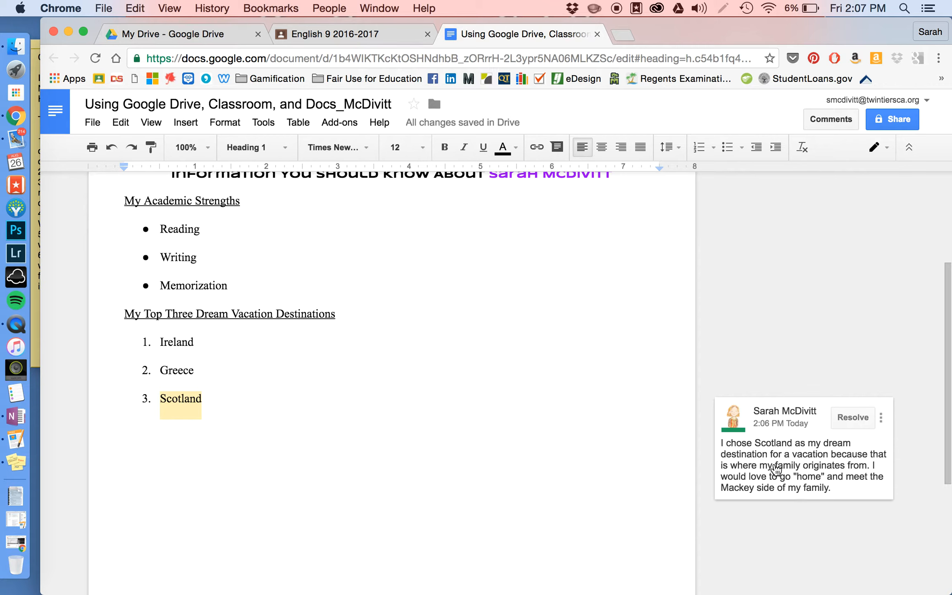
click(775, 469)
click(741, 522)
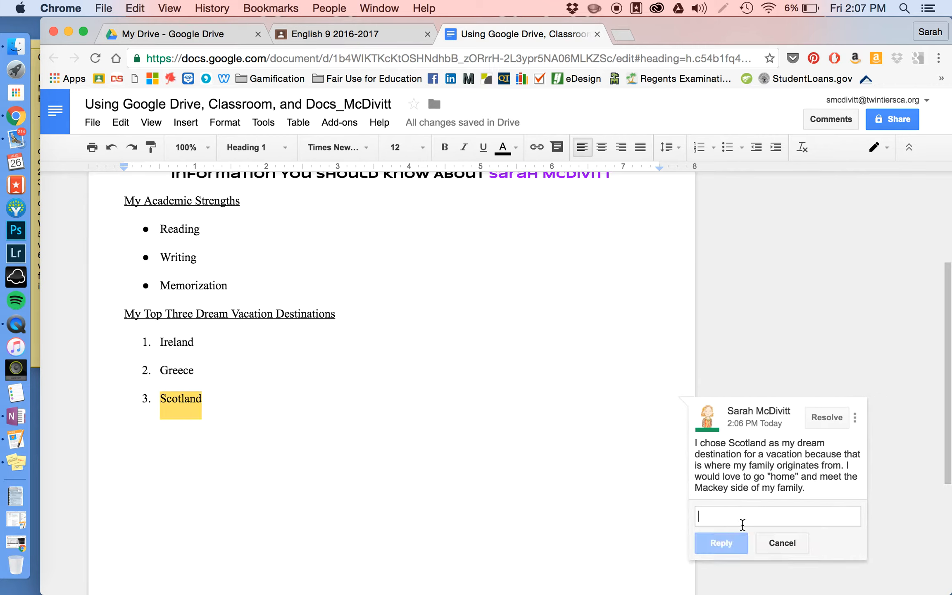
text(What did yo)
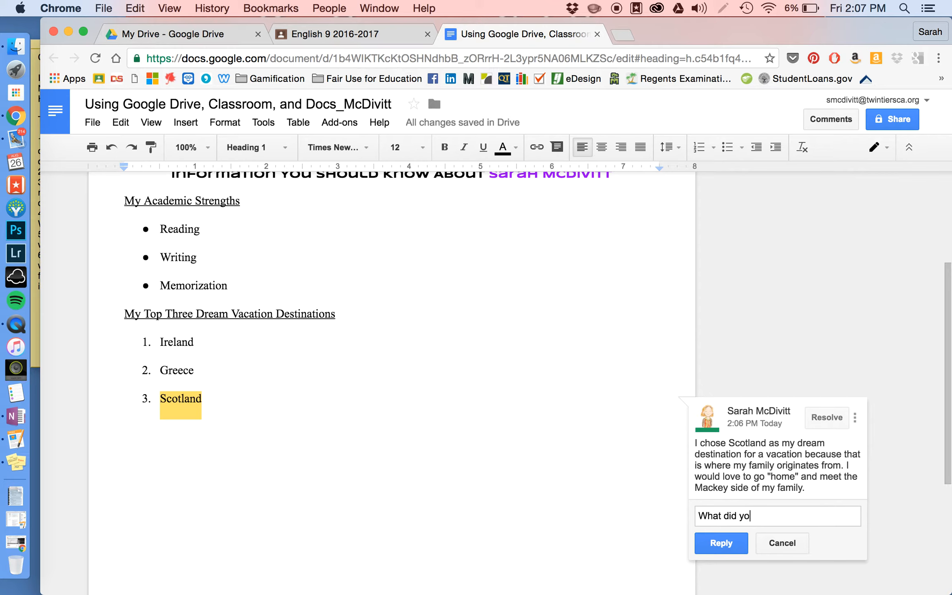
text(u mean by that?)
click(722, 543)
Check the additional options of the Scotland comment and mark its discussion as resolved
scroll(809, 413, down, 3)
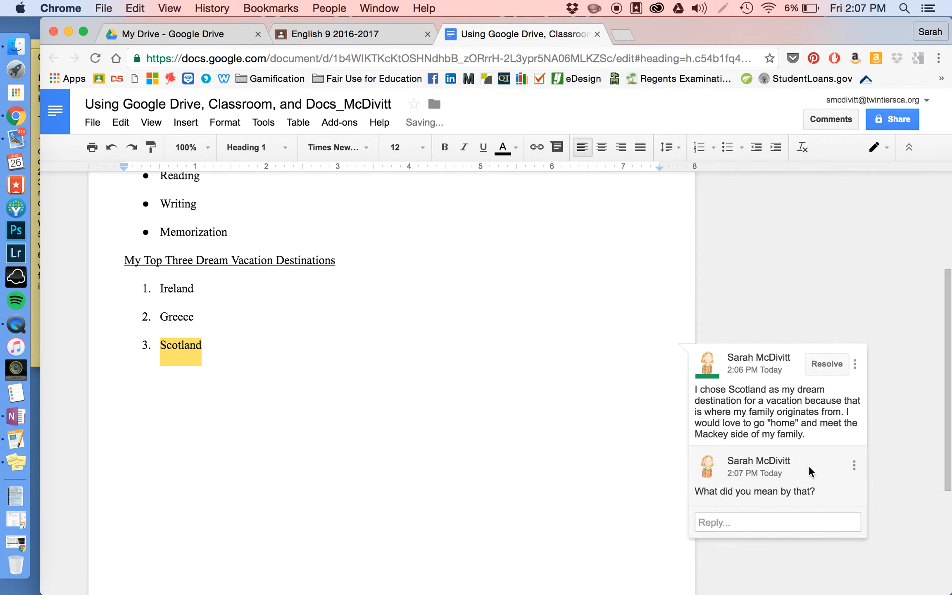
scroll(809, 472, down, 2)
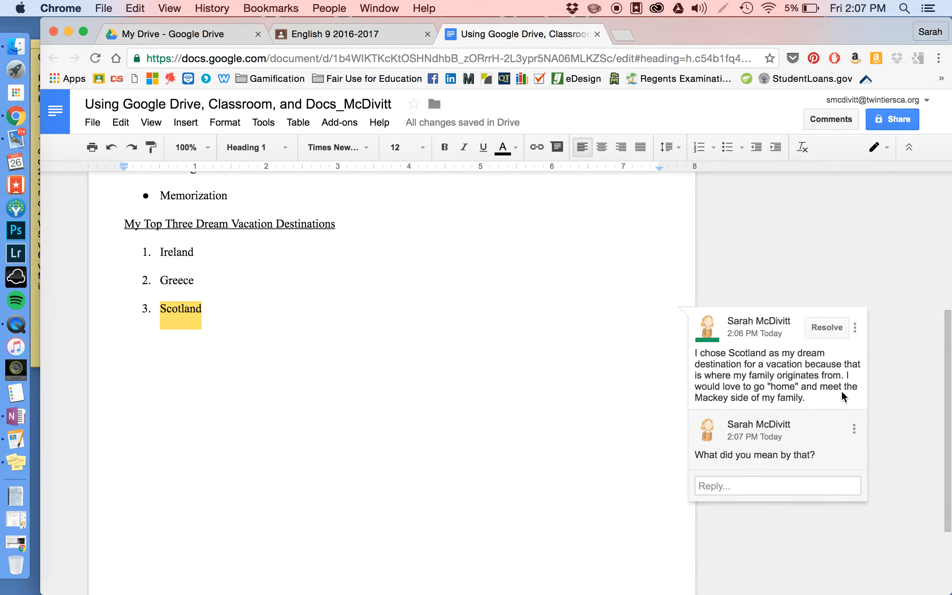
click(855, 330)
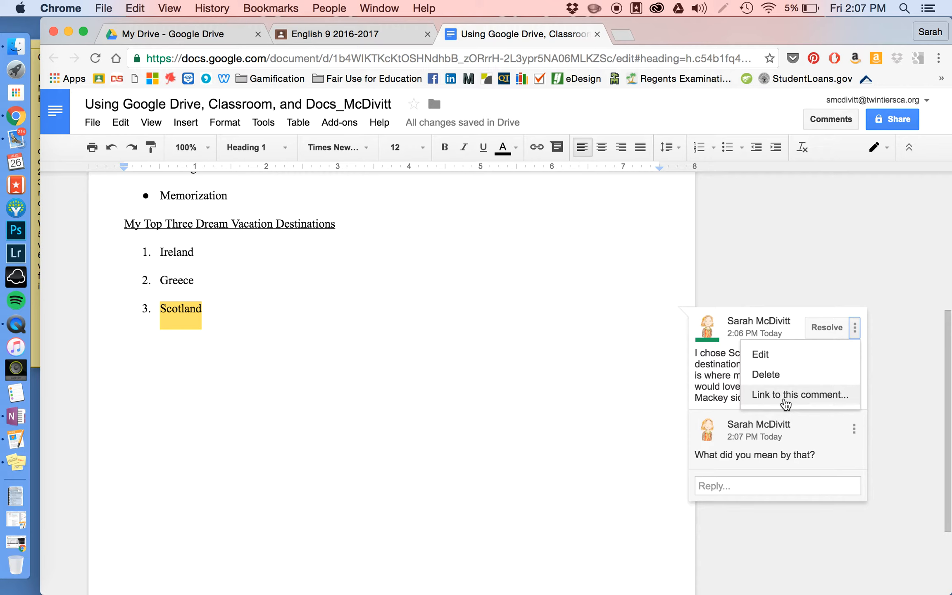
click(722, 381)
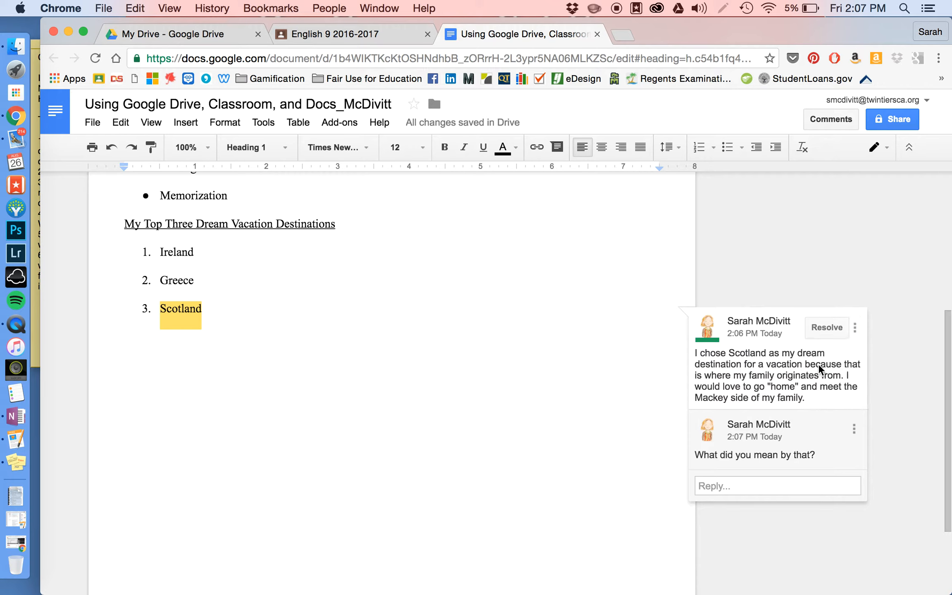
click(828, 328)
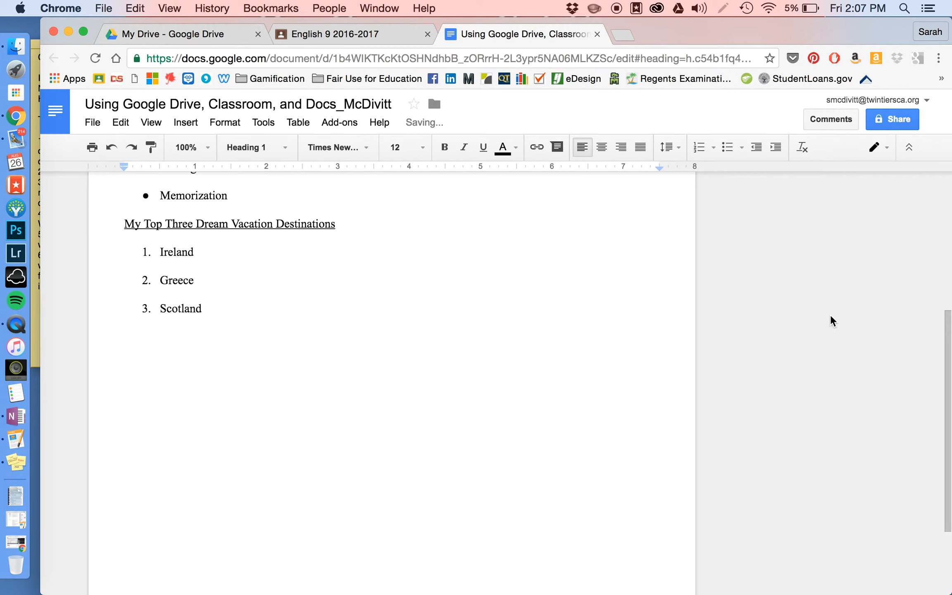
Set the document's comment notifications to All and re-open the resolved Scotland discussion from the comment history
click(830, 122)
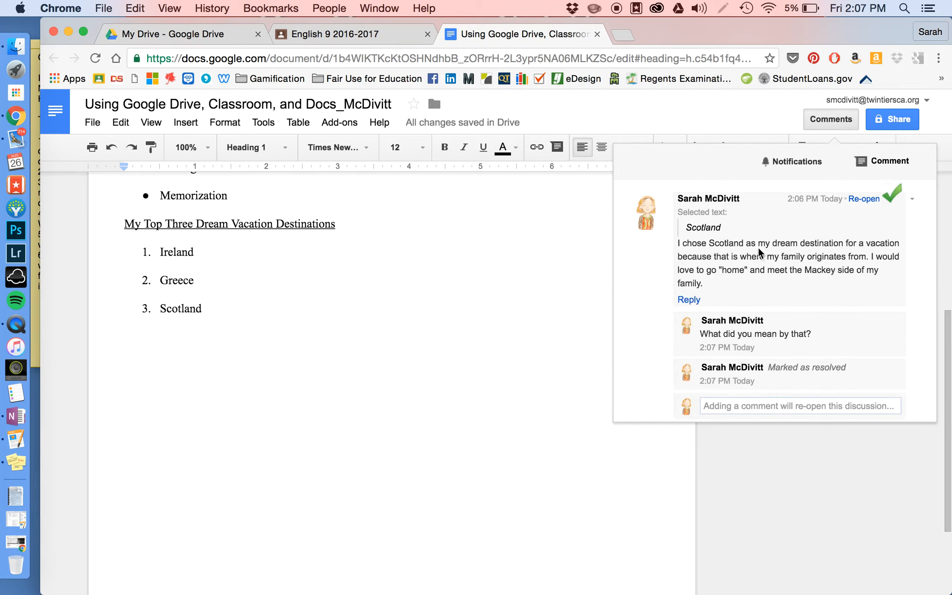
click(820, 163)
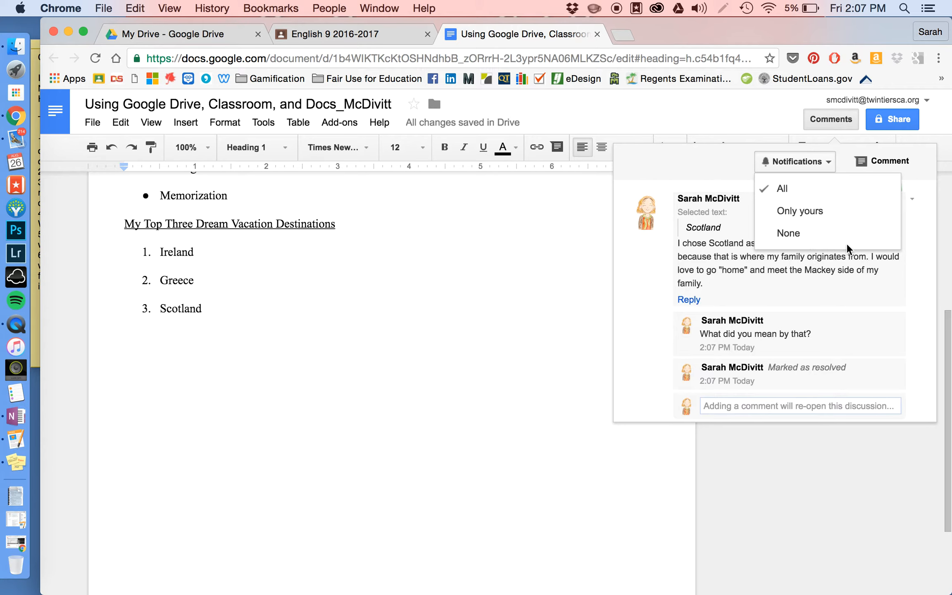
click(834, 238)
click(797, 161)
click(791, 186)
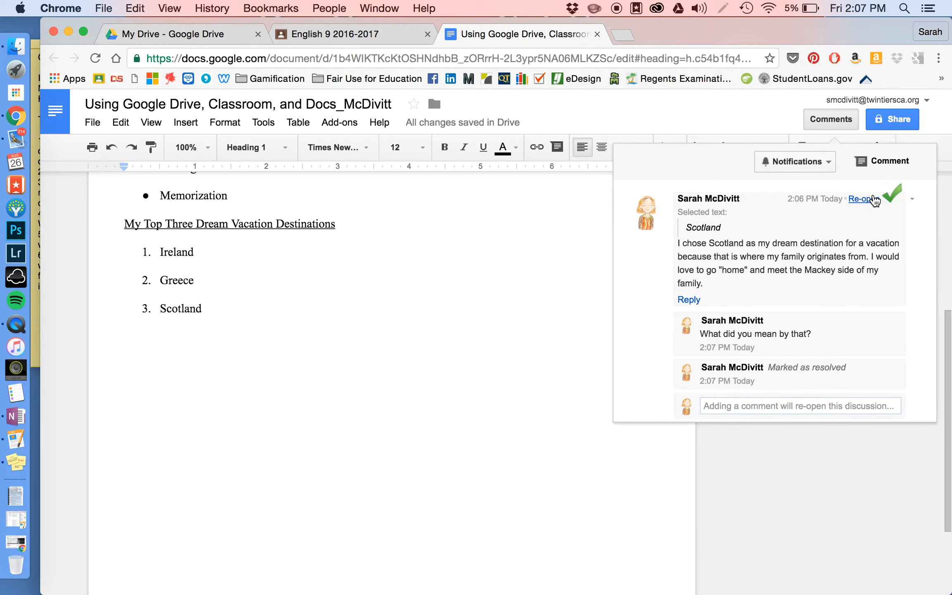
click(872, 200)
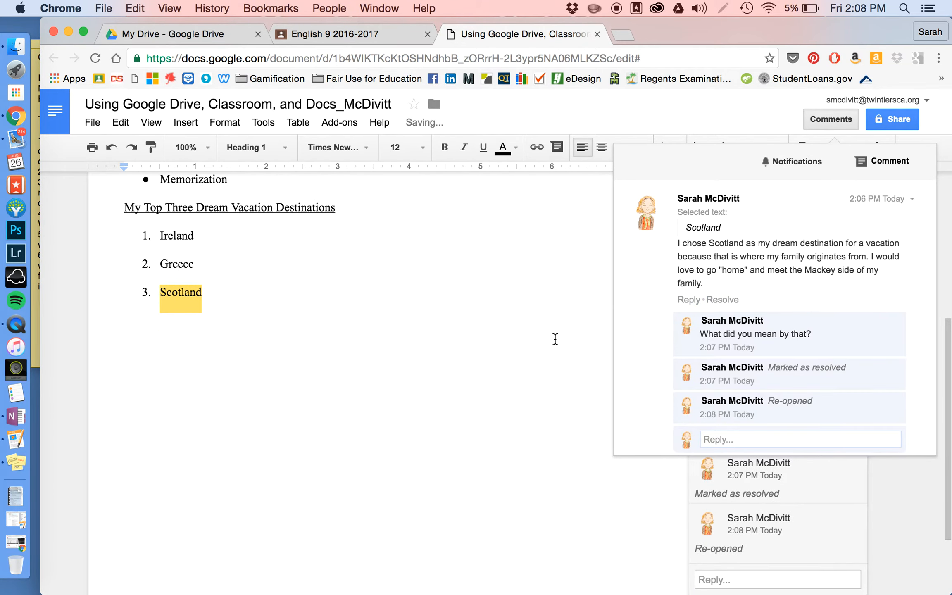
Close the comment history and check the additional options of the re-opened Scotland comment
click(554, 338)
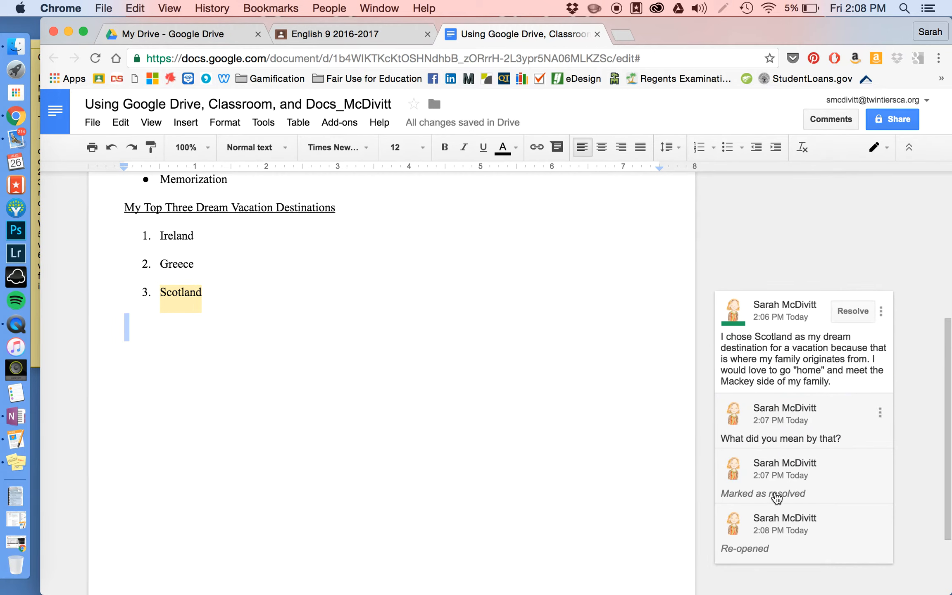
scroll(776, 497, down, 3)
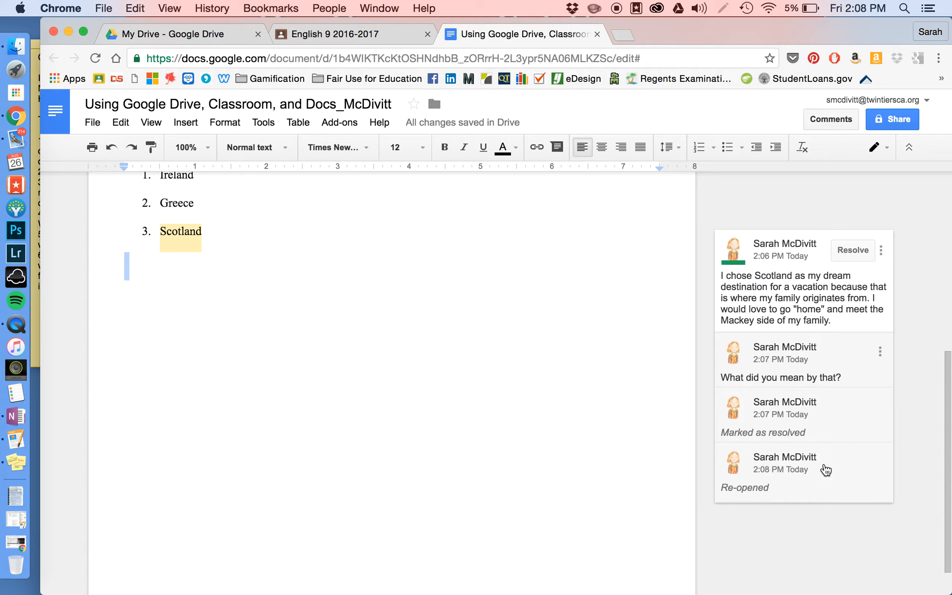
click(879, 253)
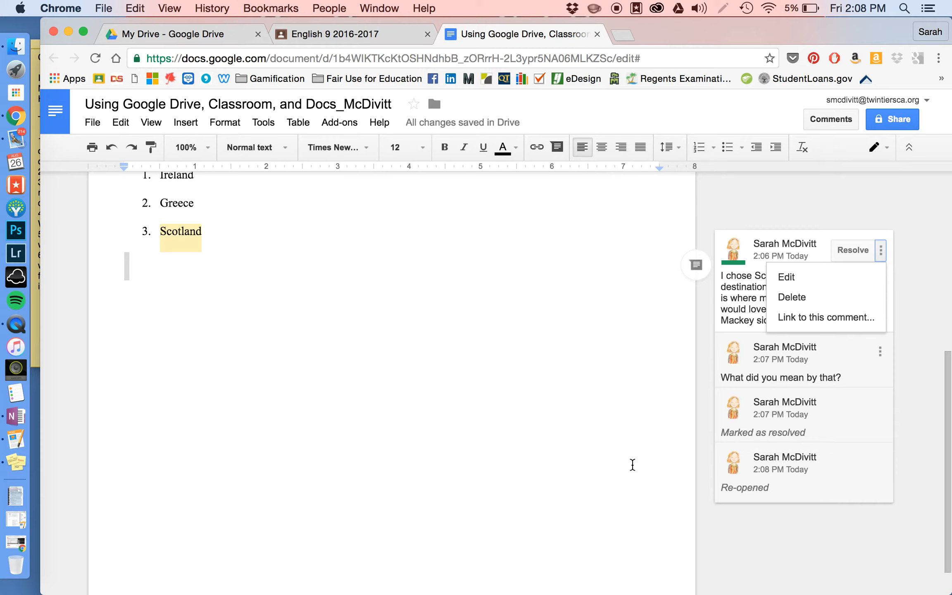
click(634, 382)
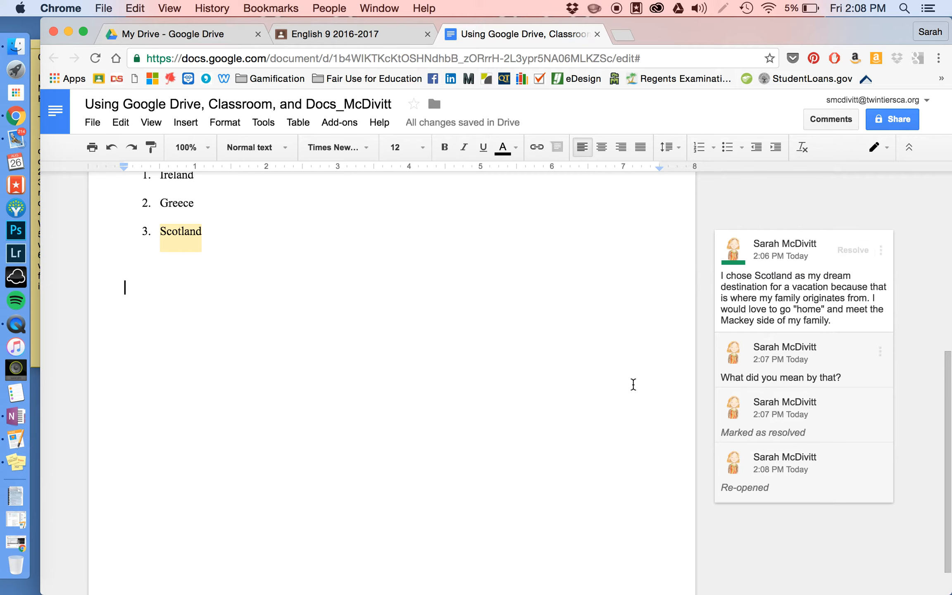
View the document's revision history and compare the 12:54 PM, 1:24 PM and 2:07 PM revisions
click(91, 126)
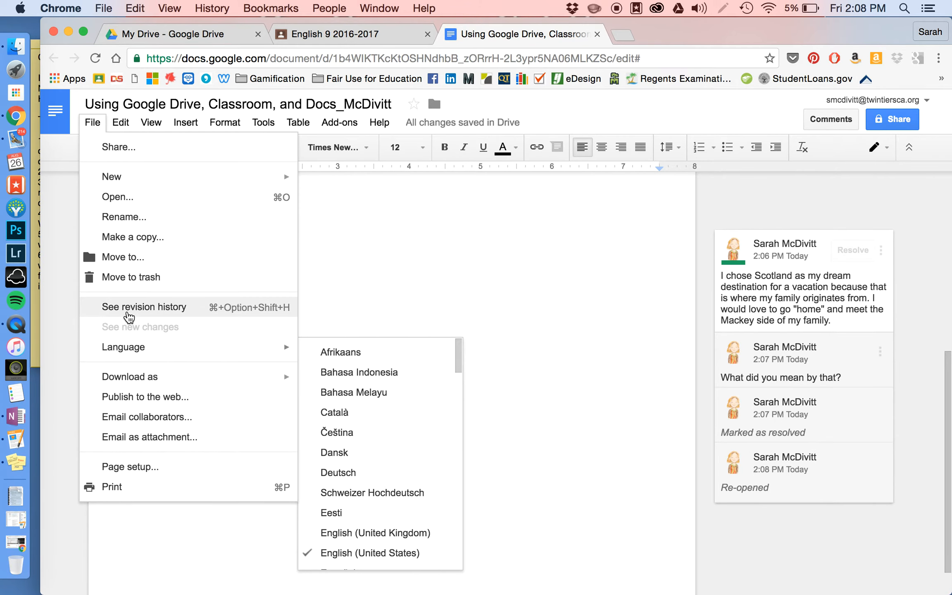
click(129, 312)
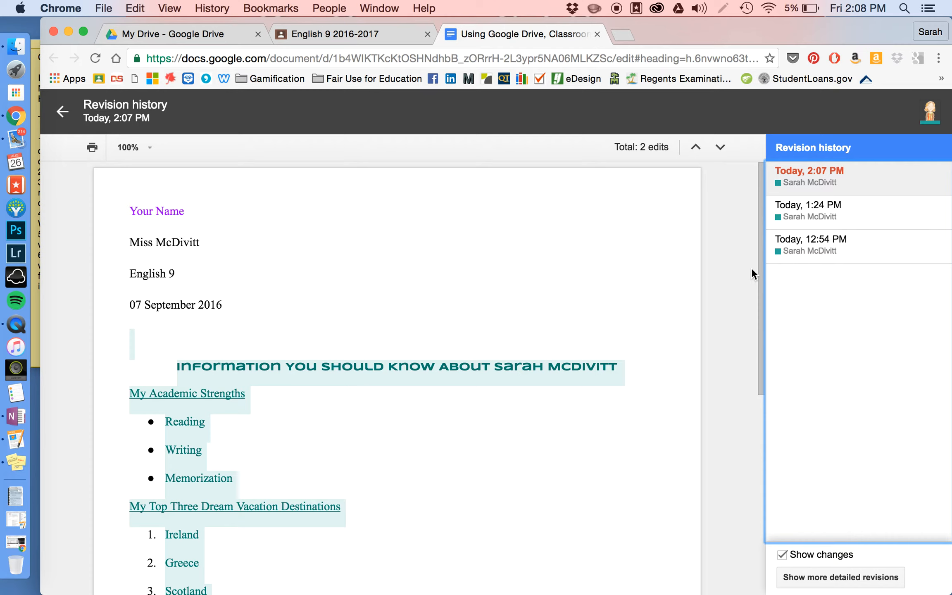
click(815, 243)
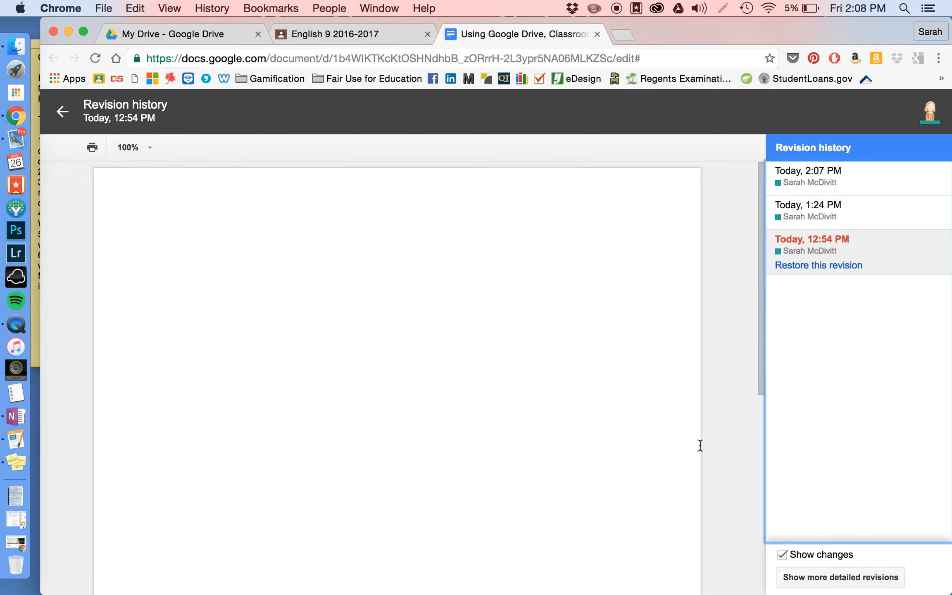
click(830, 215)
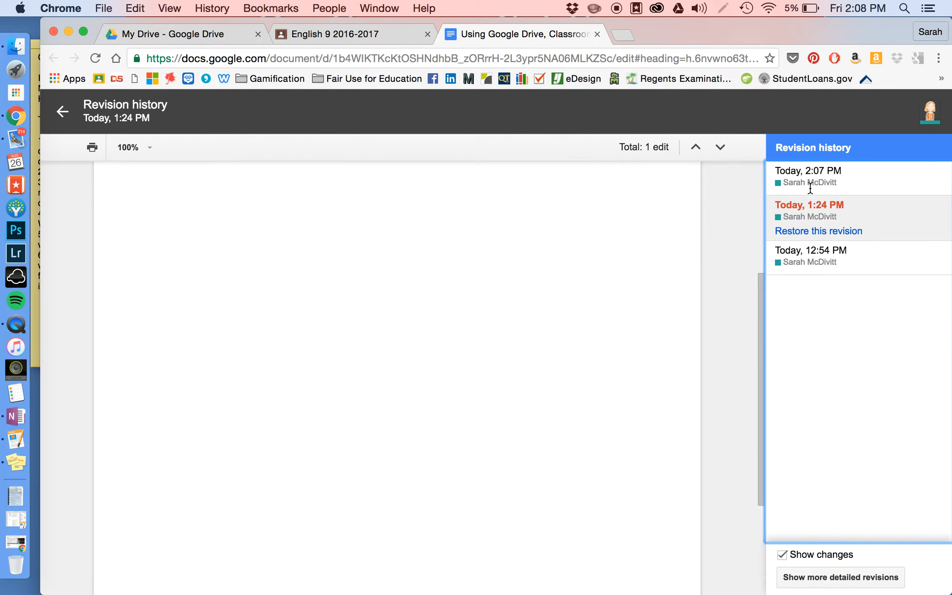
click(820, 172)
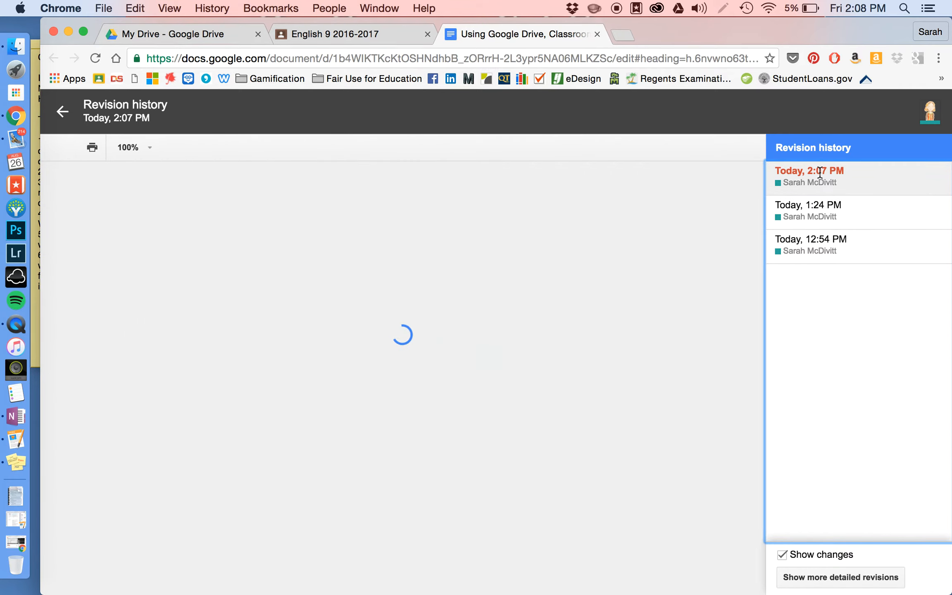
scroll(372, 543, down, 10)
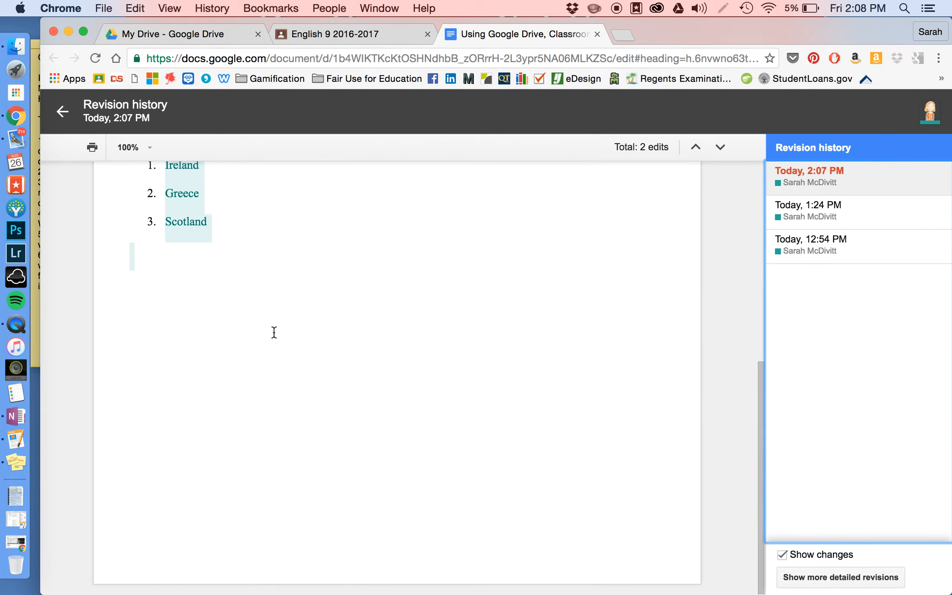
scroll(216, 311, up, 7)
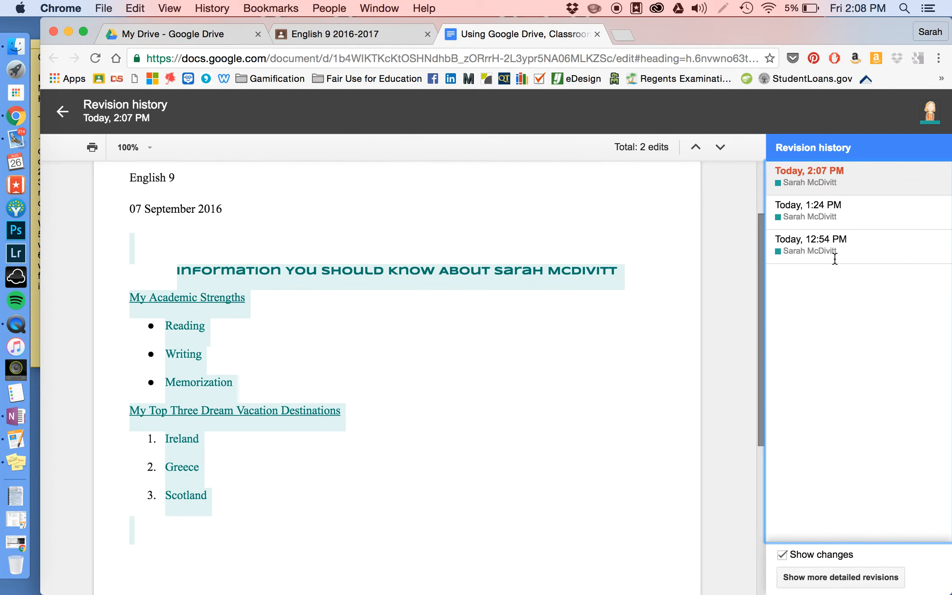
Expand the revision history to more detailed revisions and look through the full list of timestamps
click(854, 578)
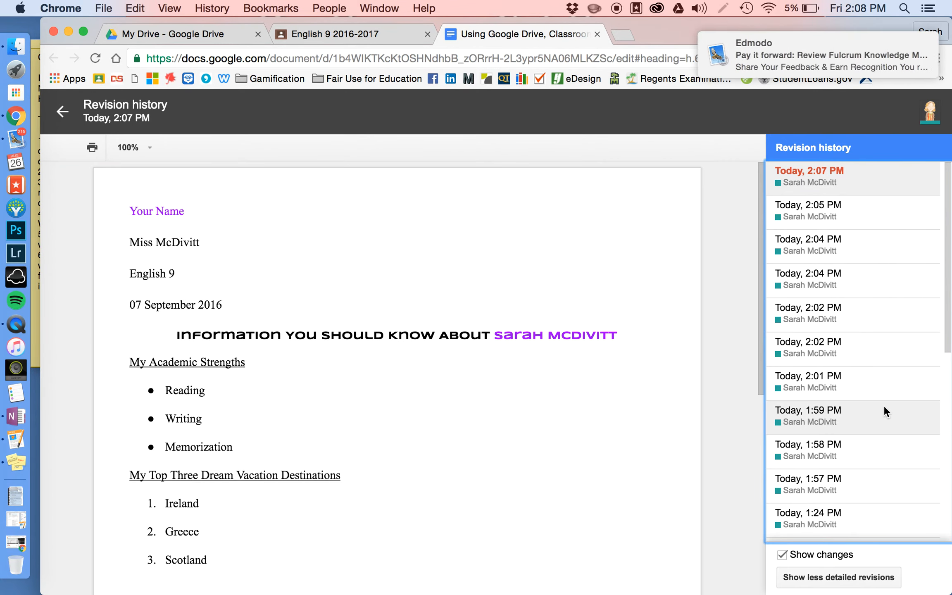
scroll(883, 405, down, 2)
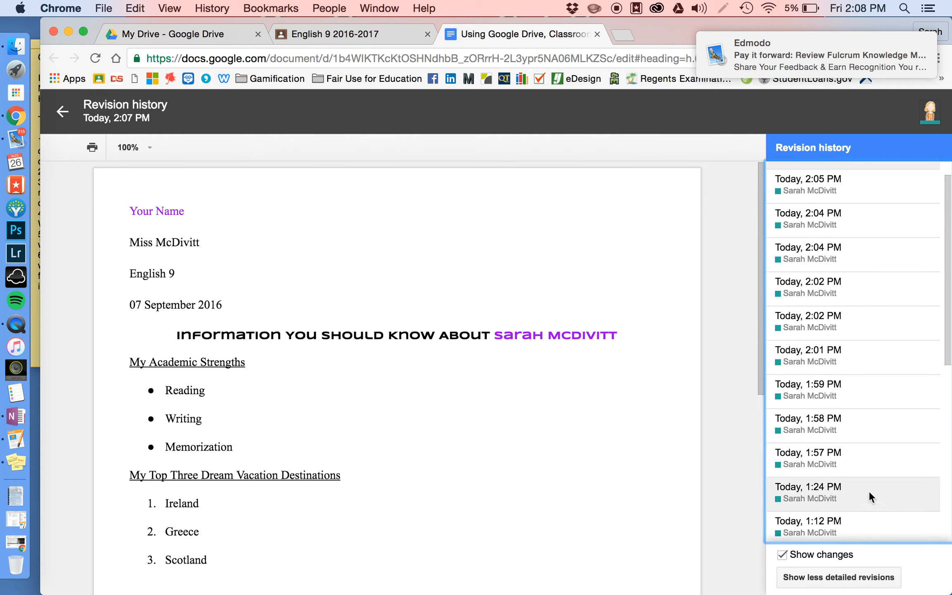
scroll(868, 490, down, 5)
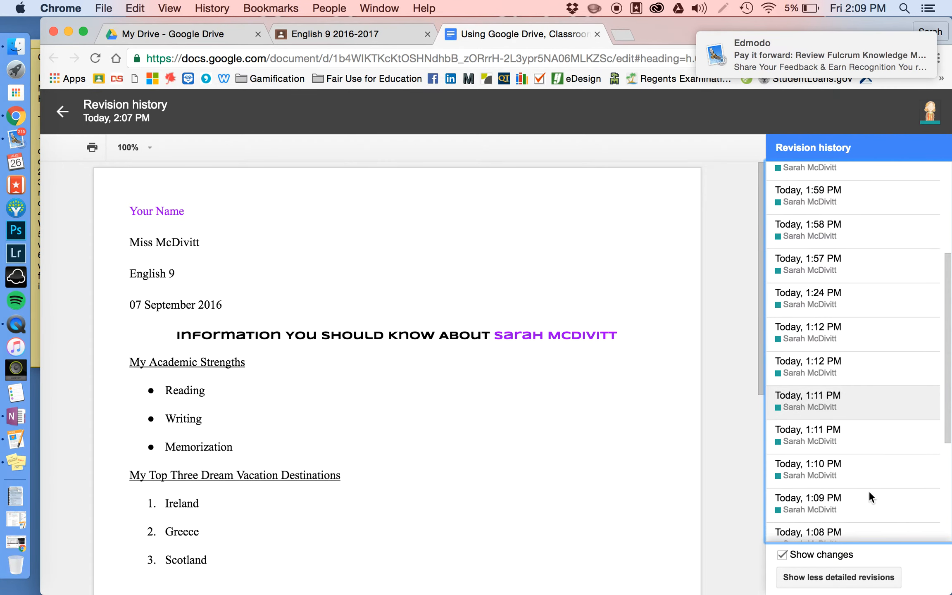
scroll(867, 489, down, 4)
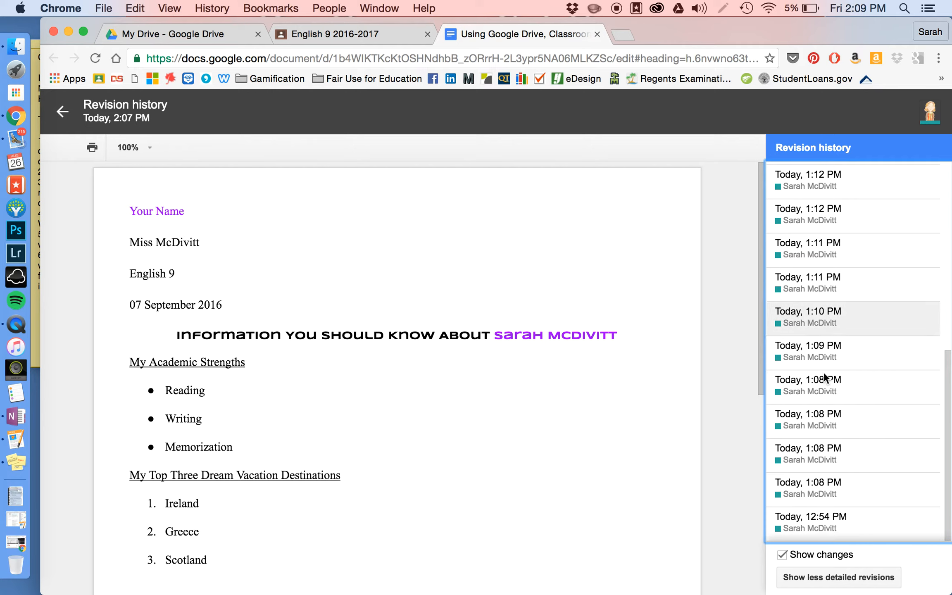
scroll(824, 376, up, 10)
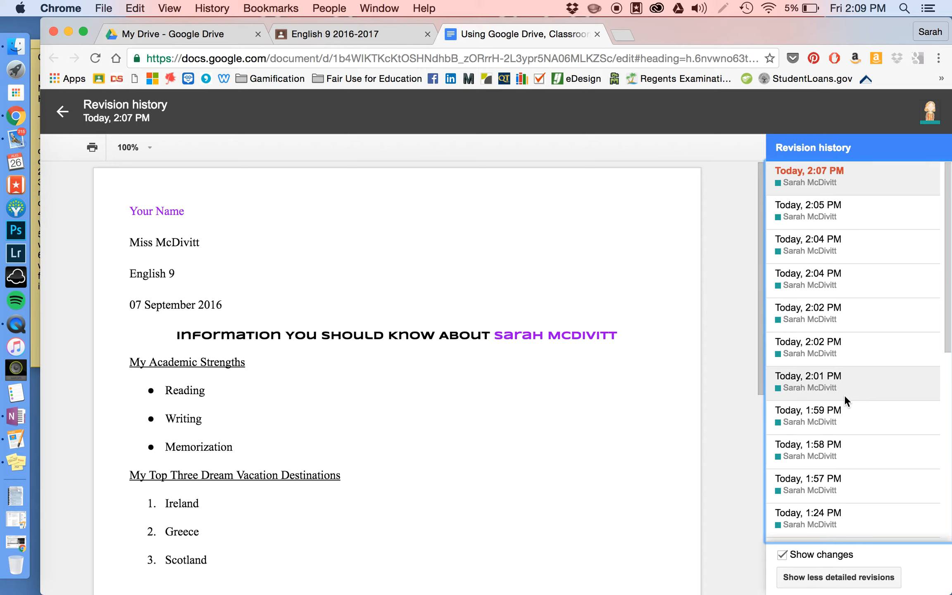
scroll(804, 431, down, 1)
scroll(805, 431, down, 10)
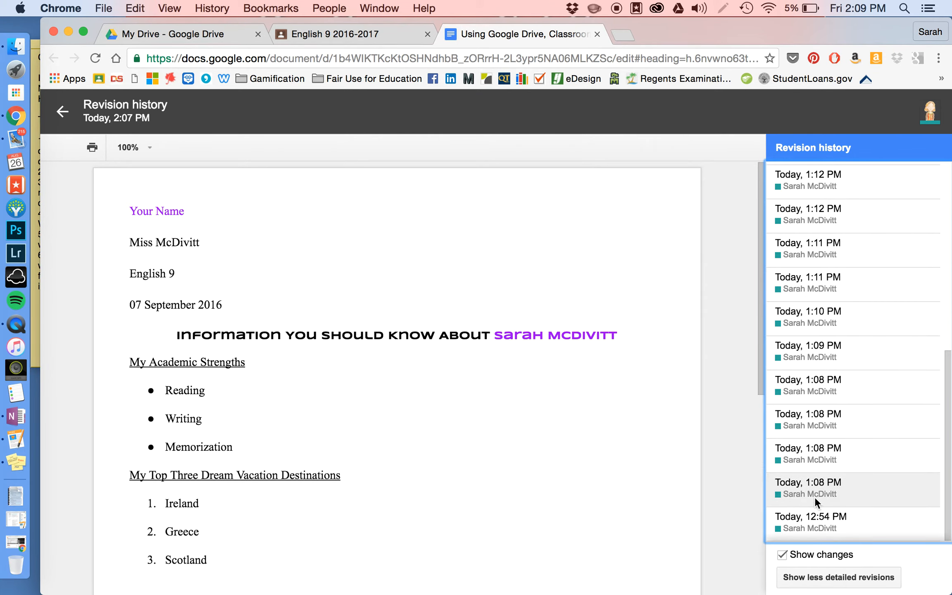
Preview the detailed 12:54 PM revision and the earliest 1:08 PM revision, stepping to the edit marked in the latter
click(814, 520)
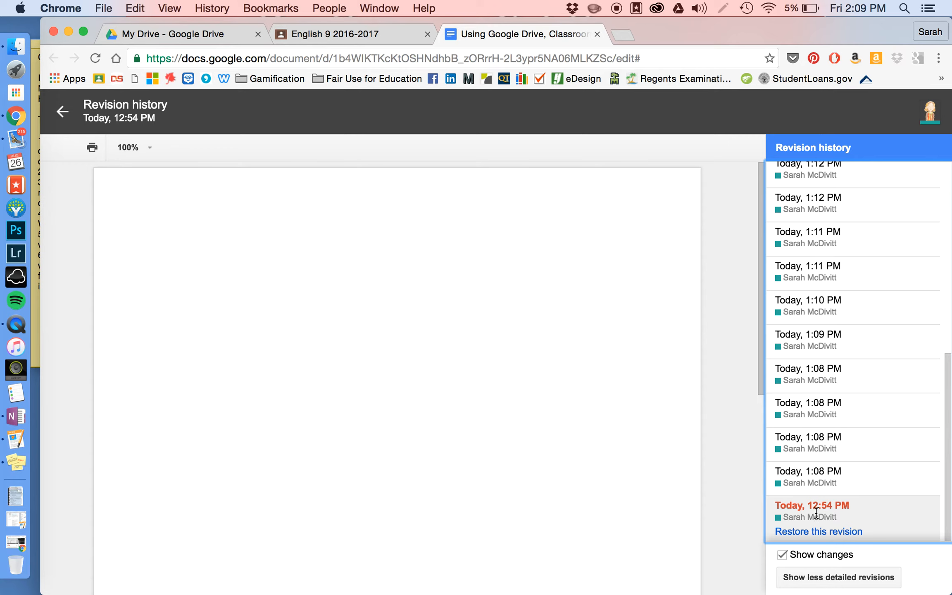
click(821, 488)
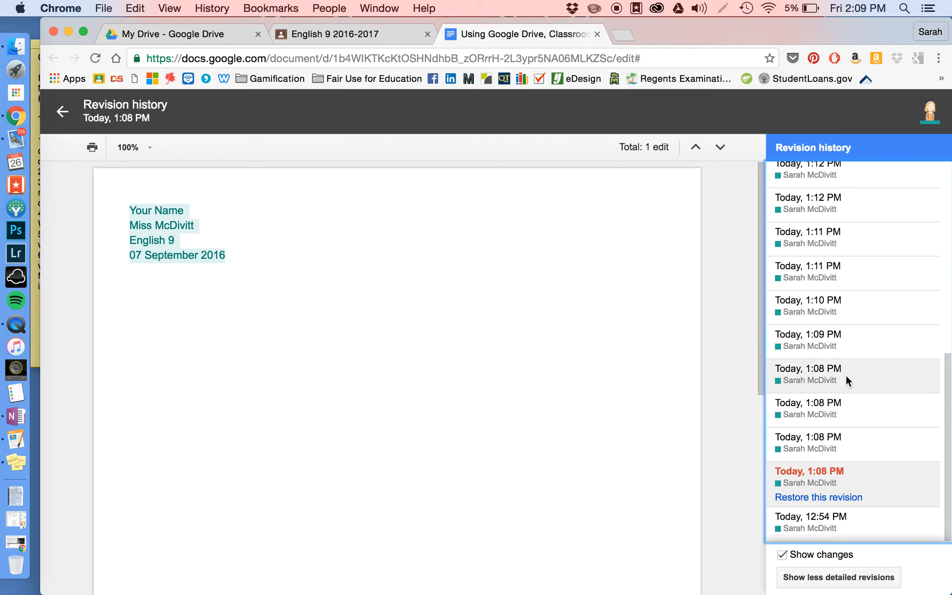
scroll(845, 375, up, 10)
scroll(845, 375, down, 10)
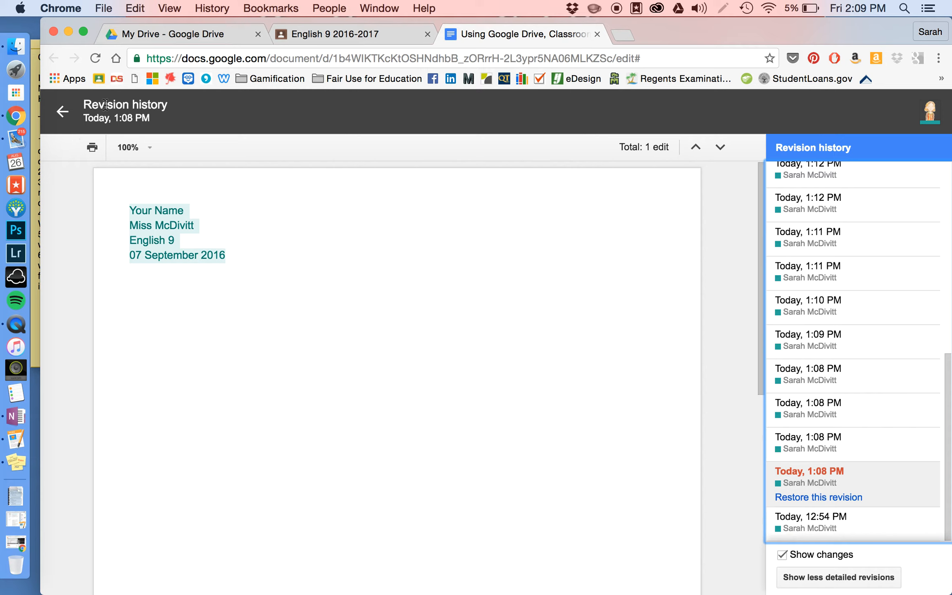
scroll(603, 331, down, 3)
scroll(604, 332, up, 3)
click(718, 147)
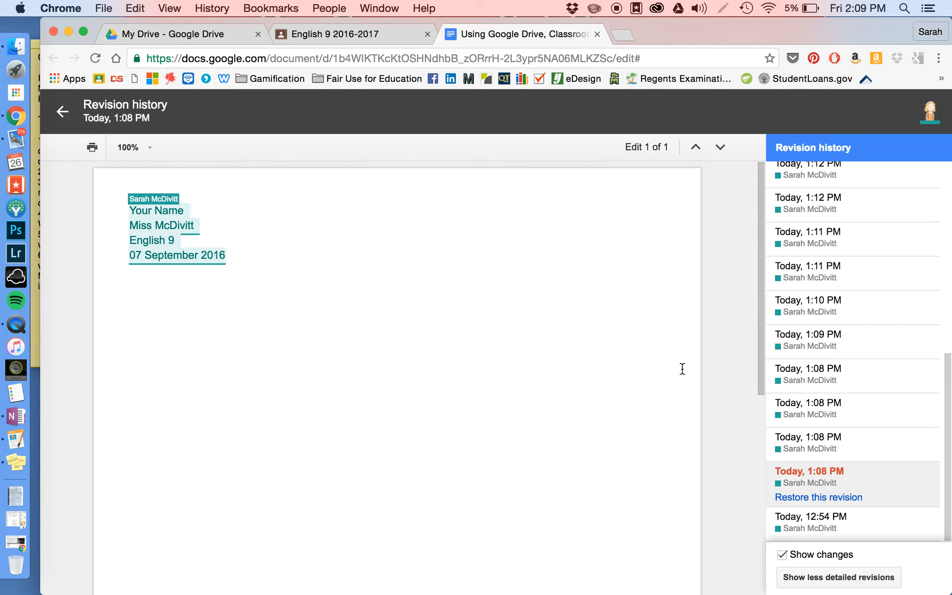
Return to the less detailed revision list and restore the document's 1:24 PM revision
click(790, 579)
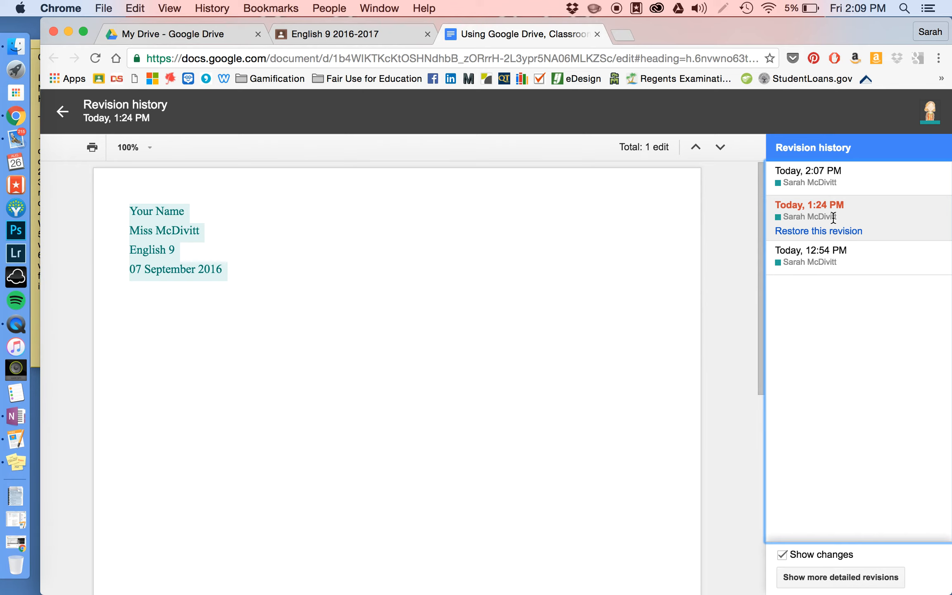
click(833, 233)
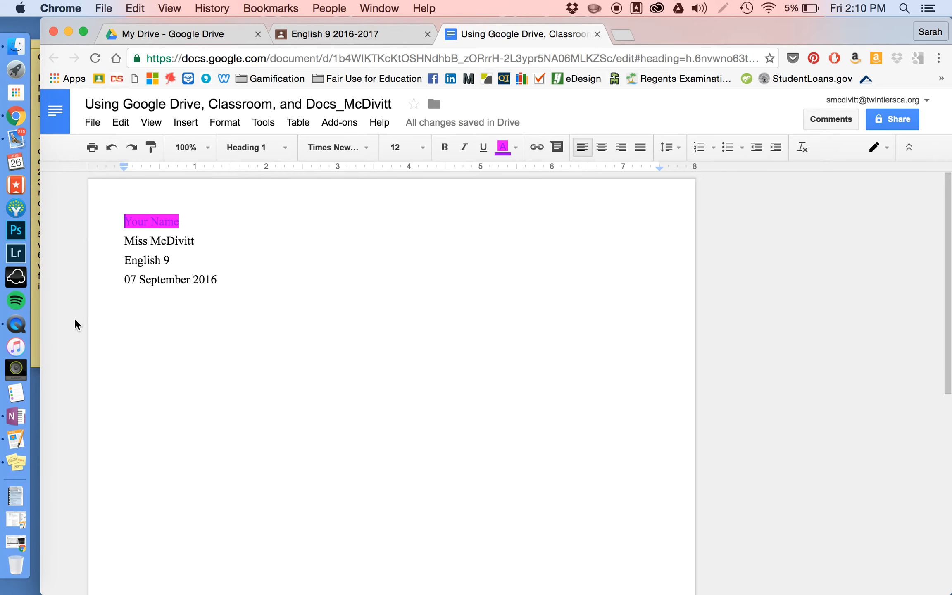
Restore the document's 2:07 PM revision from the revision history and check the restored text
click(93, 123)
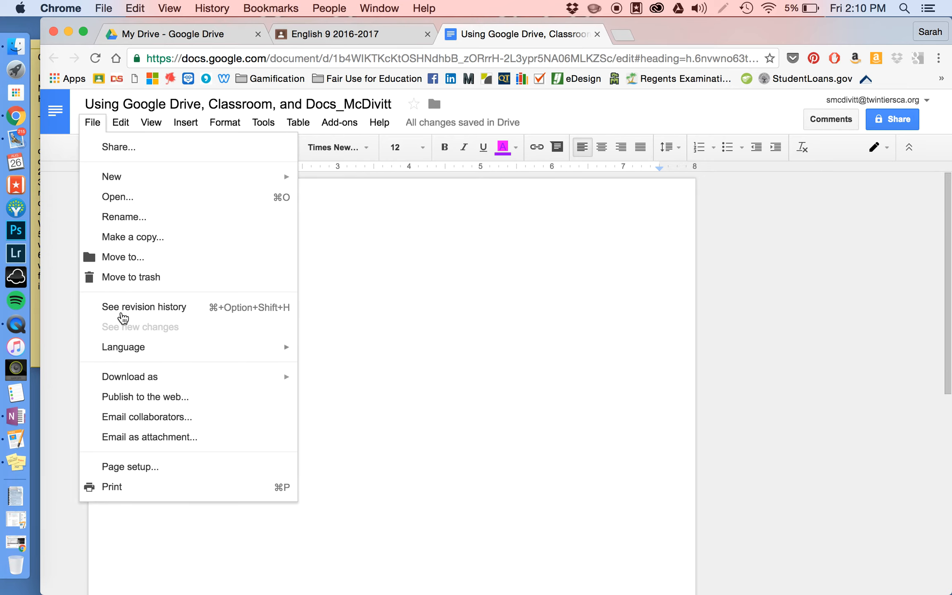
click(123, 307)
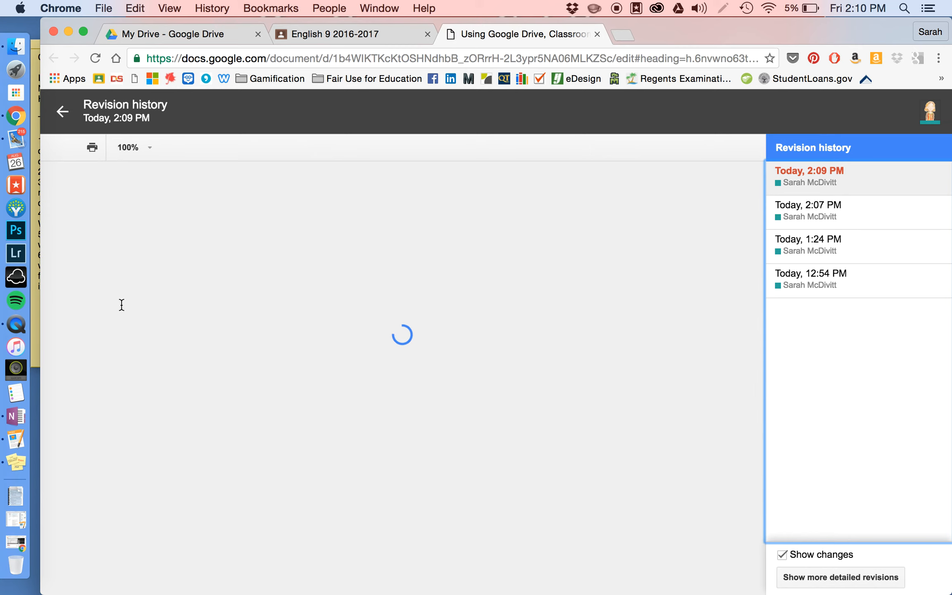
click(803, 219)
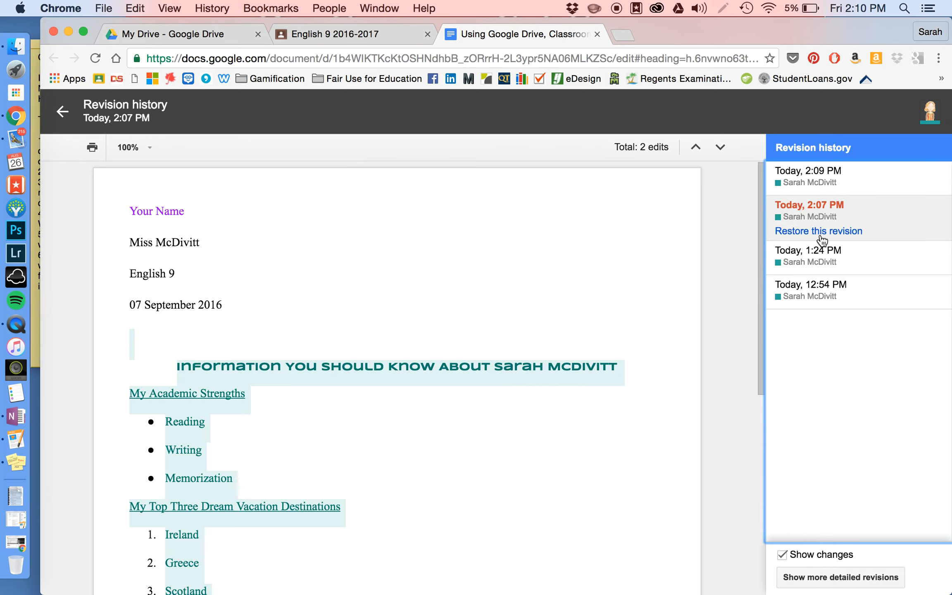
click(816, 233)
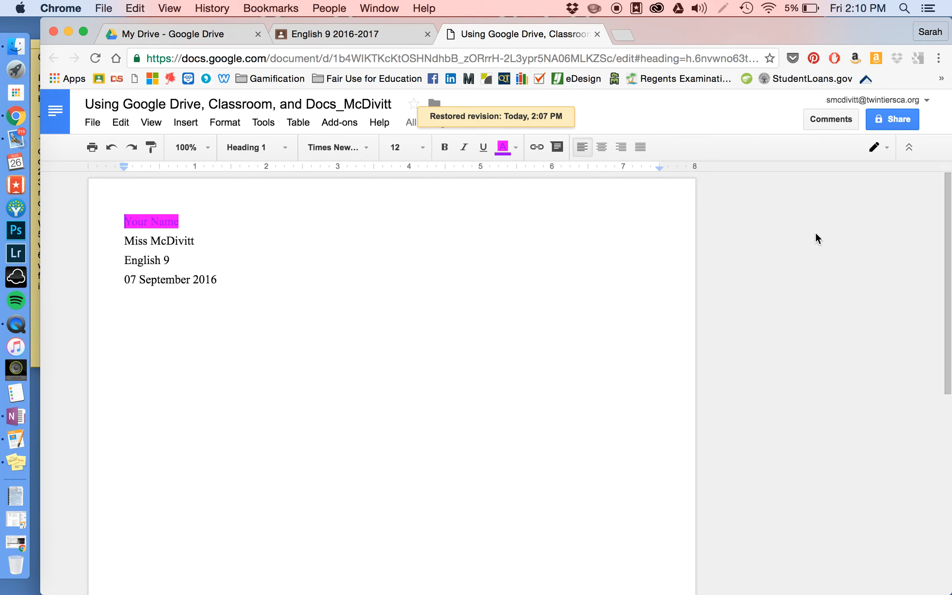
scroll(604, 272, down, 10)
scroll(535, 343, up, 5)
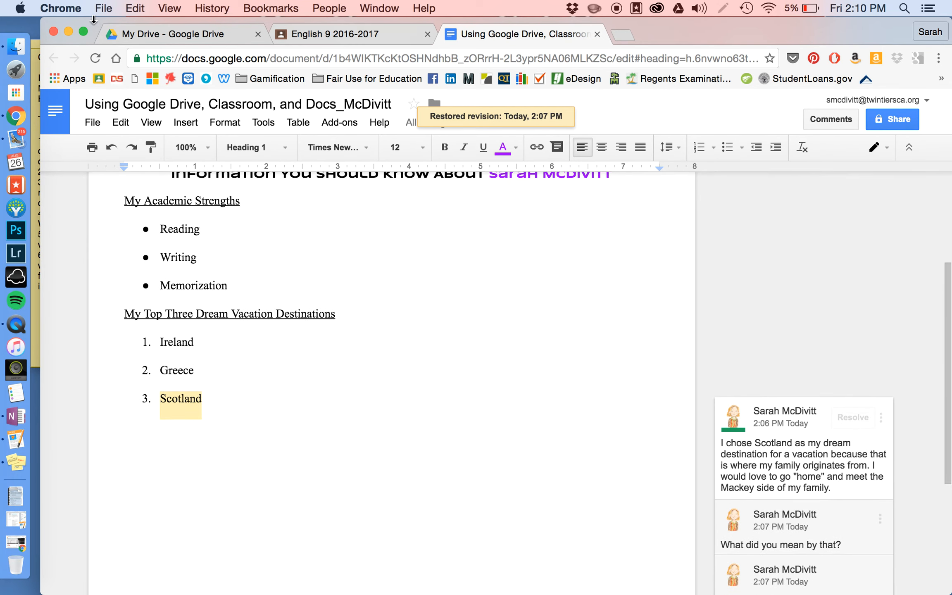
Uncover the task note behind the browser window and add an empty line below Scotland with list numbering turned off
drag(94, 20, 211, 6)
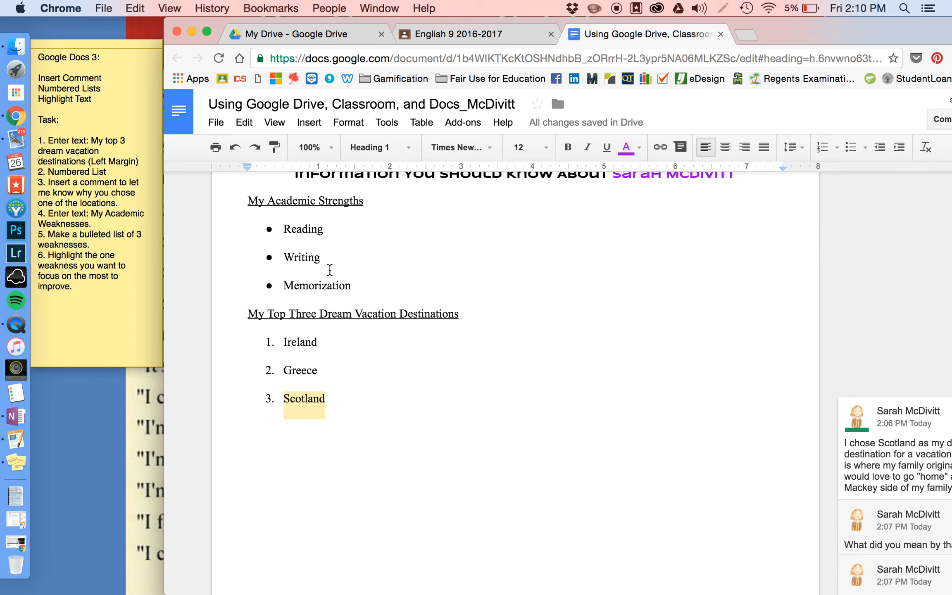
click(331, 396)
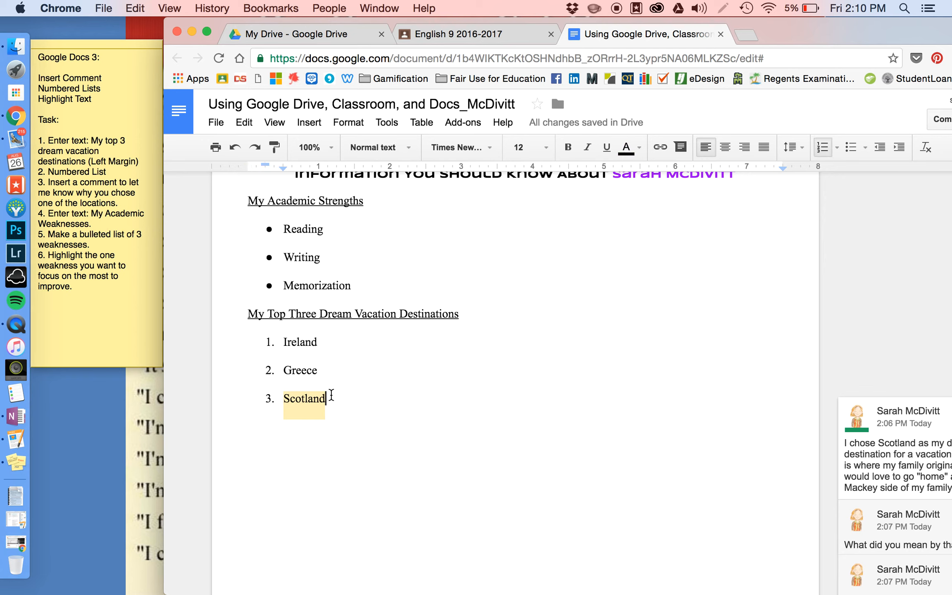
key(Return)
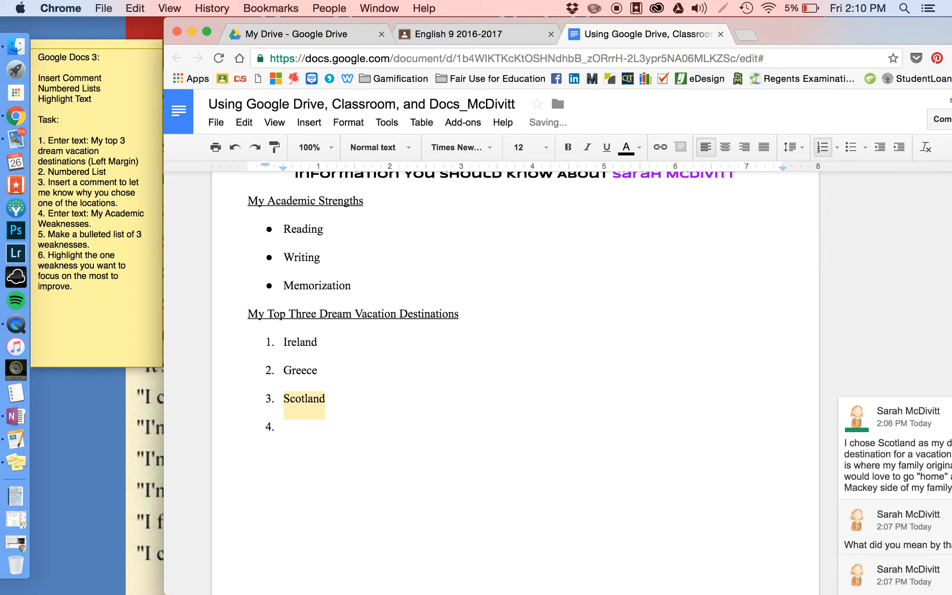
click(285, 431)
key(Return)
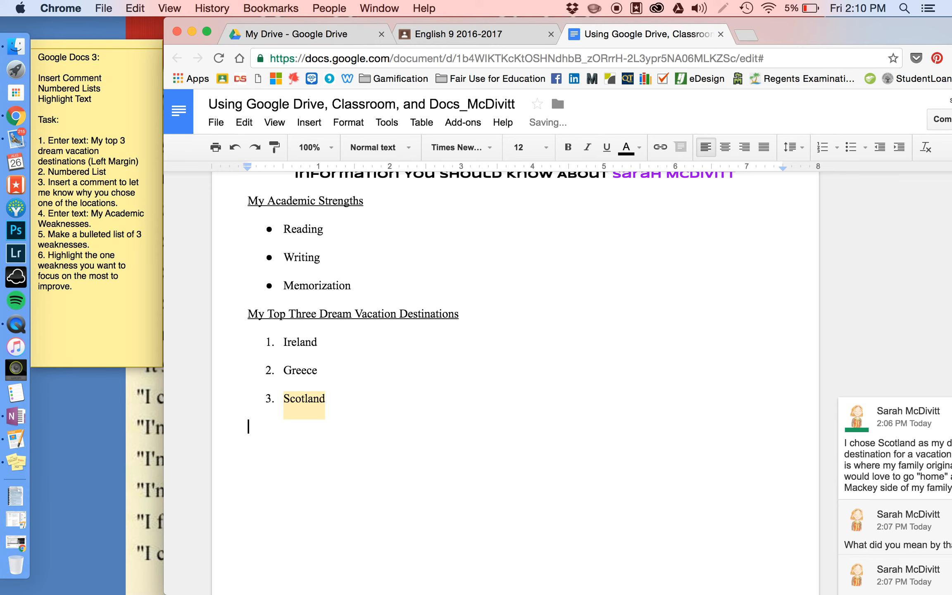
key(super+z)
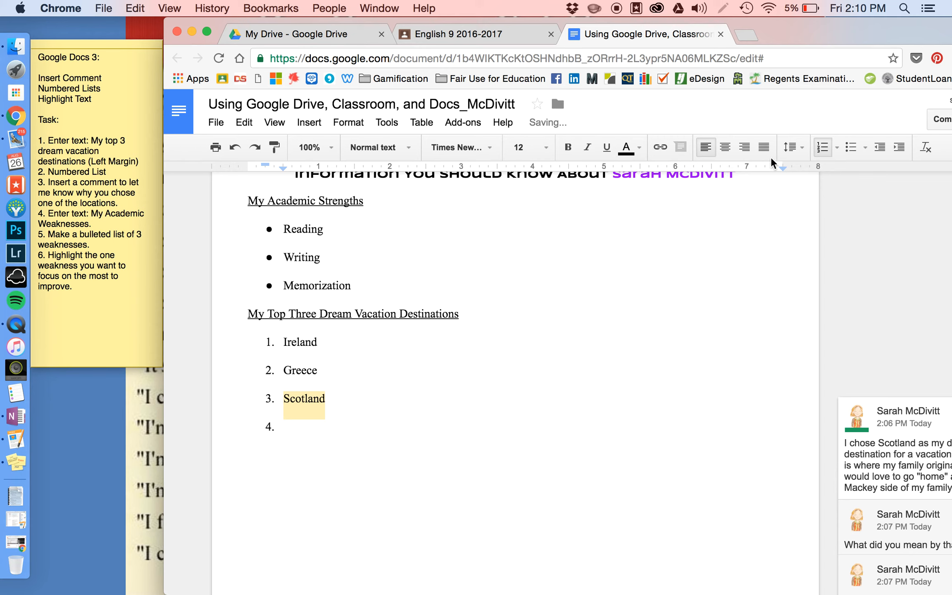
click(822, 152)
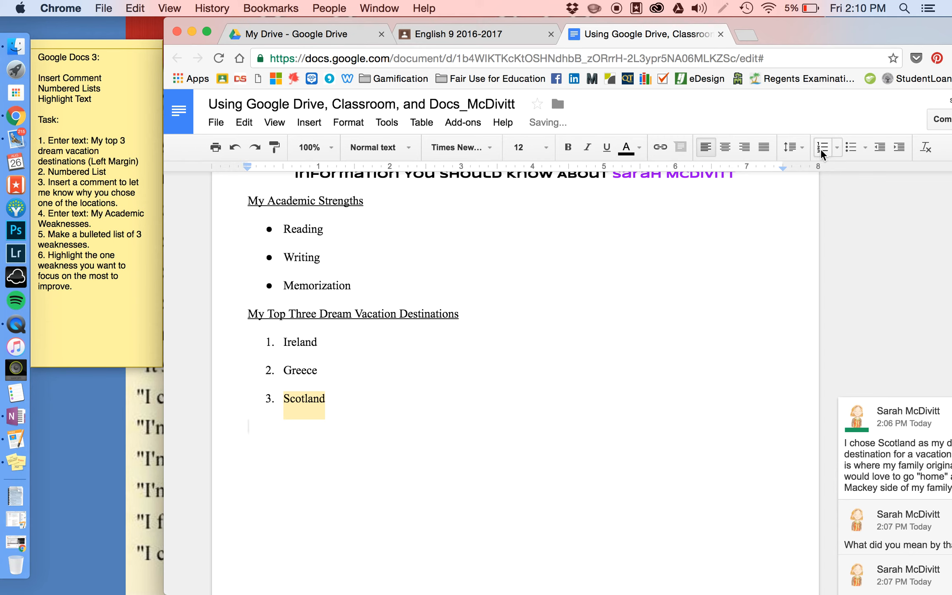
click(822, 153)
click(822, 153)
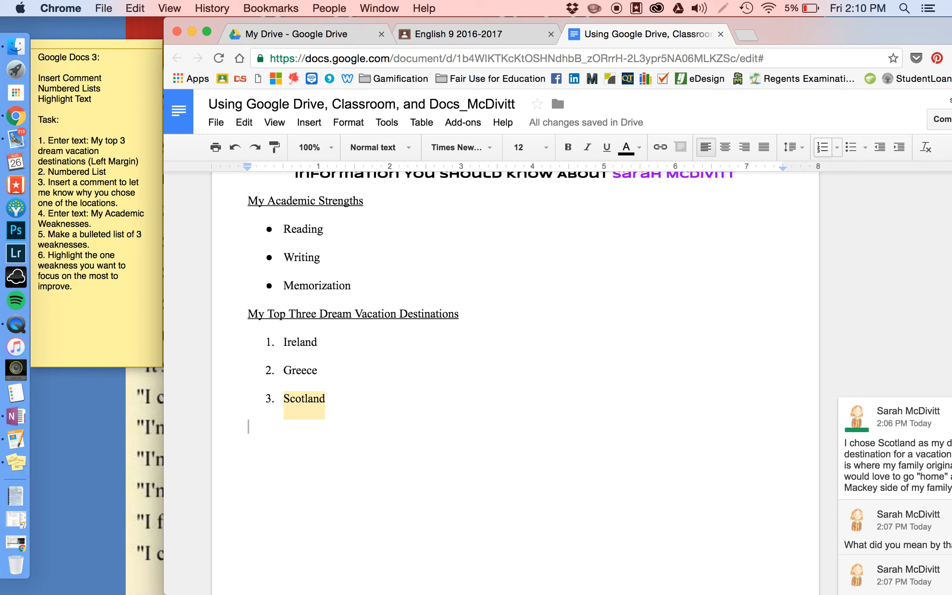
text(My Ac)
key(BackSpace)
key(BackSpace)
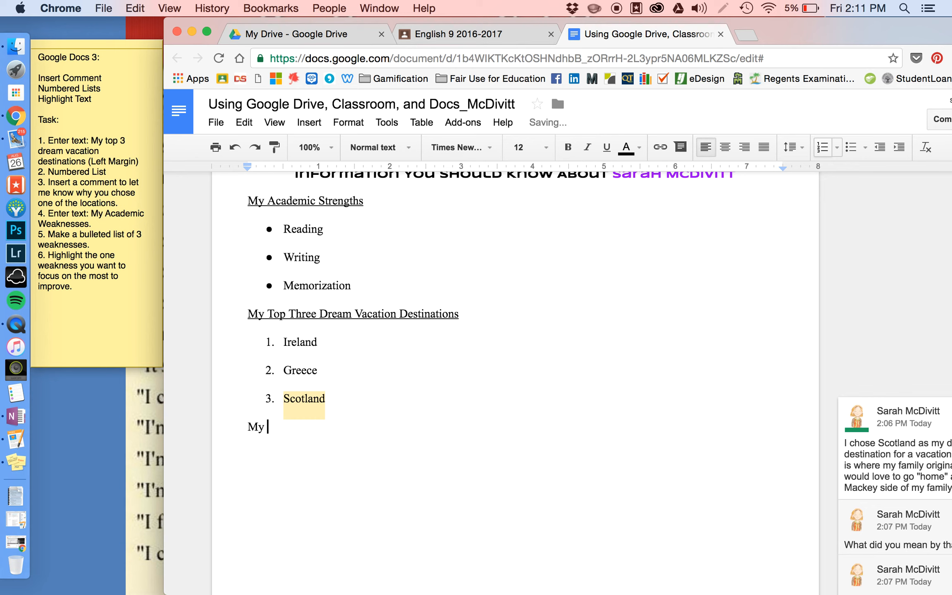
key(BackSpace)
key(BackSpace)
Add the underlined heading "My Academic Weaknesses" on the empty line below Scotland, turning underlining off at its end
key(super+u)
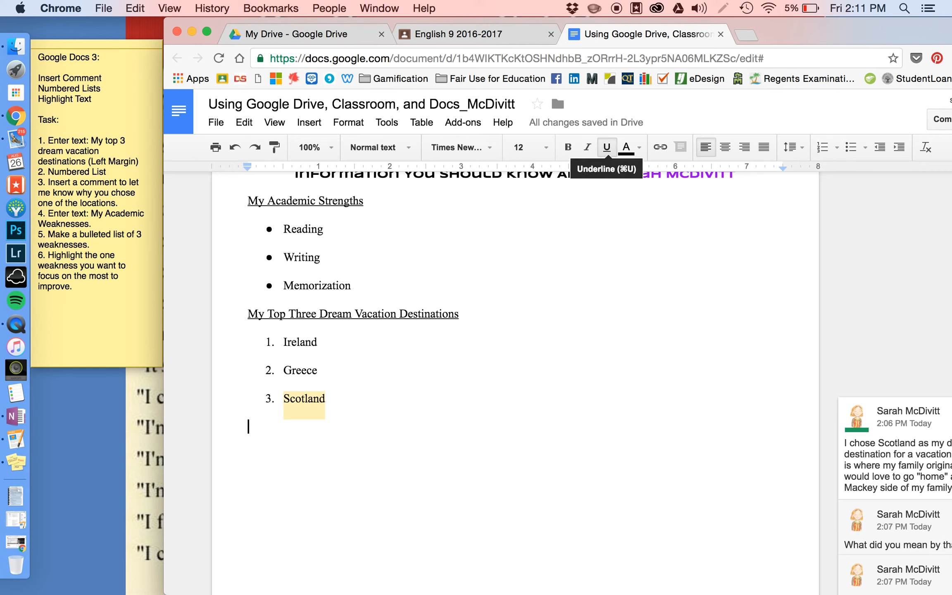
text(My )
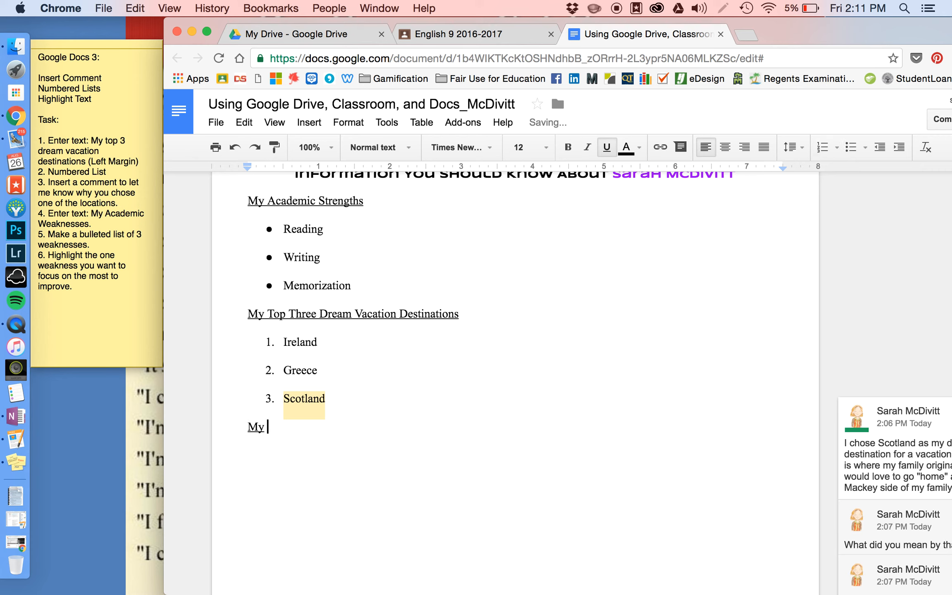
text(Academi)
text(c Weaknesses)
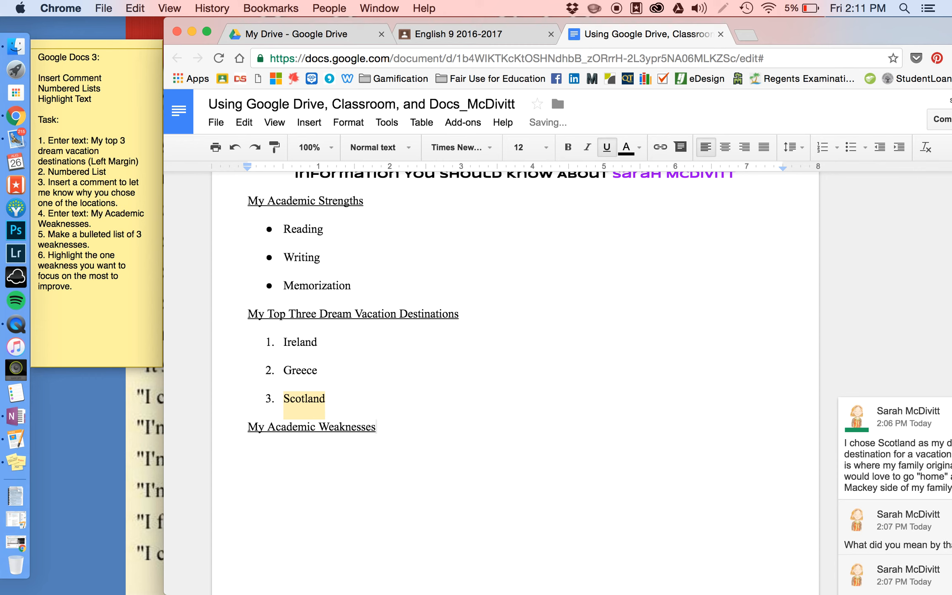
key(super+u)
Create a bulleted list under the My Academic Weaknesses heading with the items Spelling, Fractions and Typing
key(Return)
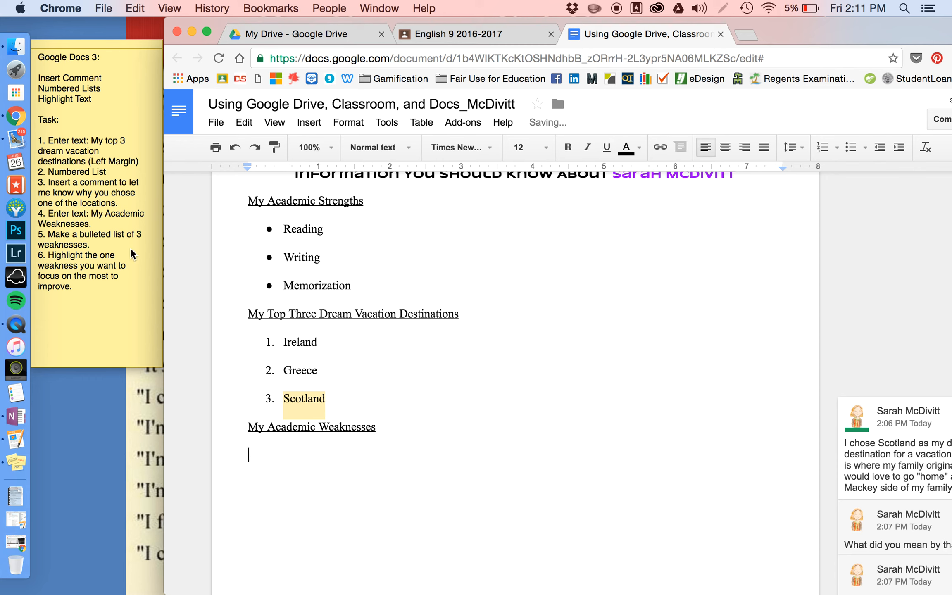
click(847, 150)
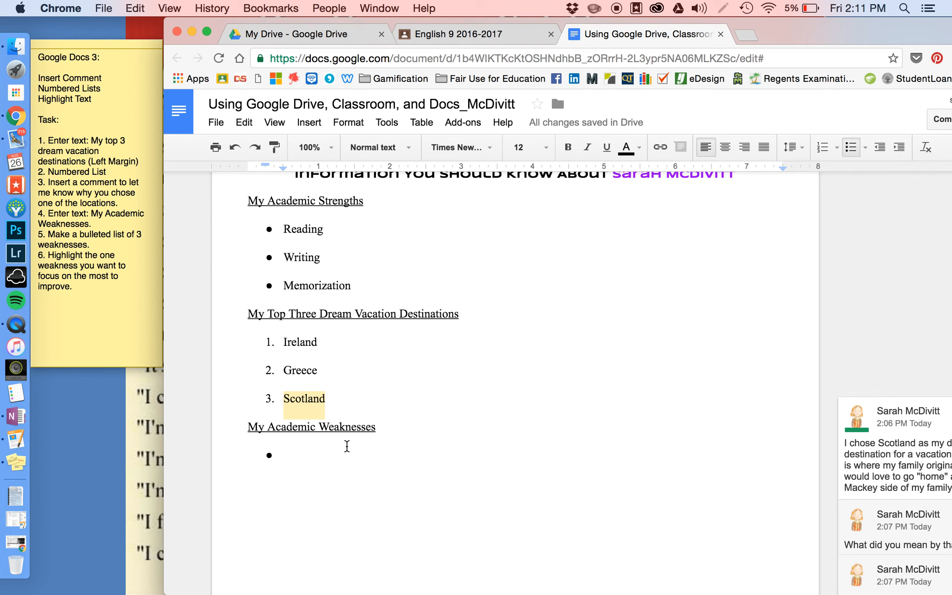
text(Spelling)
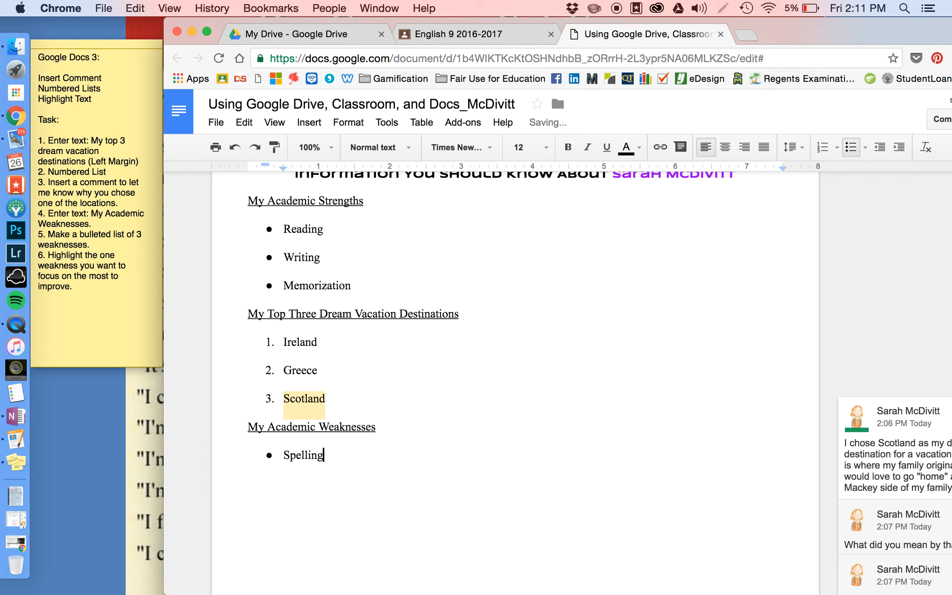
key(Return)
text(Fractions)
key(Return)
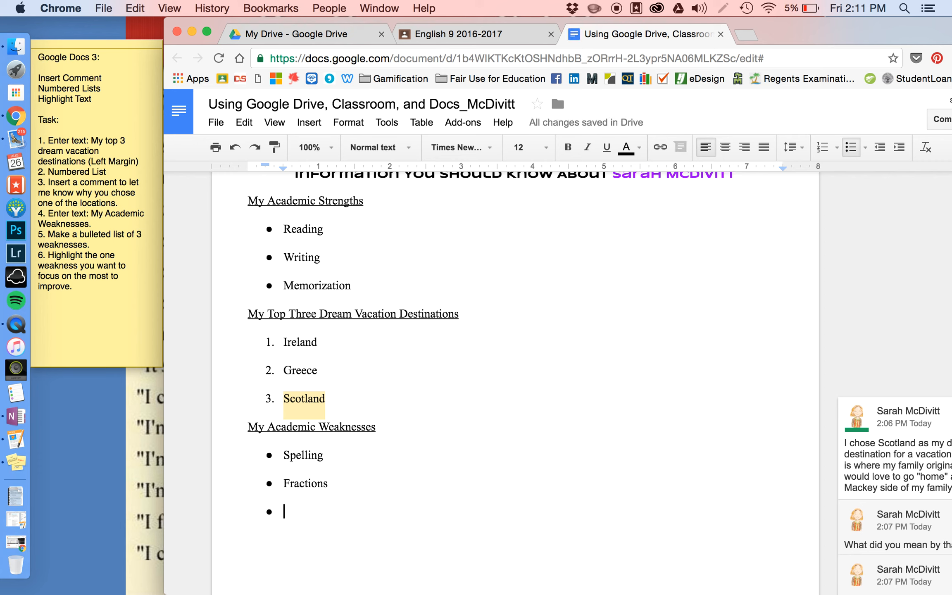
text(Typing)
Highlight the word Typing in the weaknesses list in yellow and deselect it
click(299, 519)
double_click(299, 519)
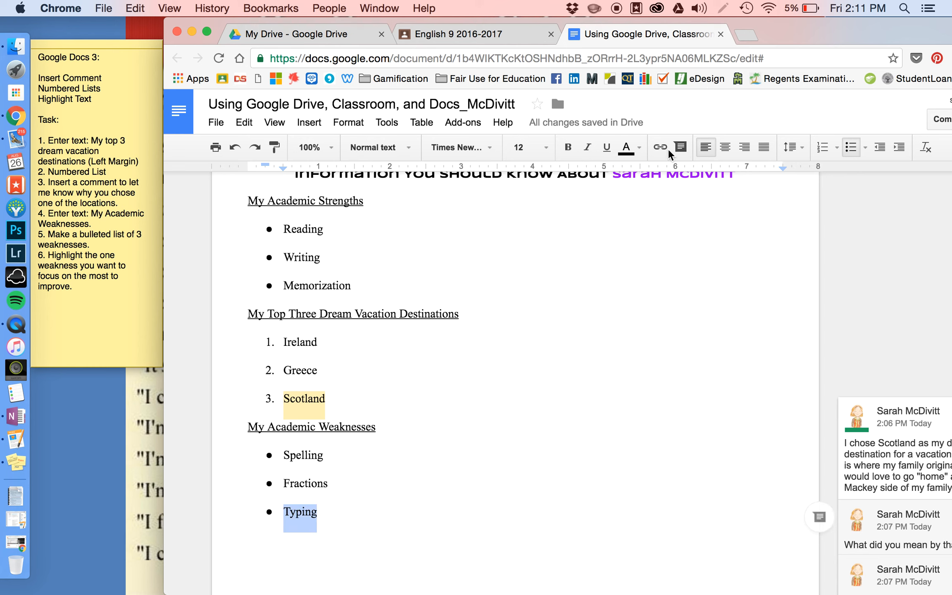
click(638, 149)
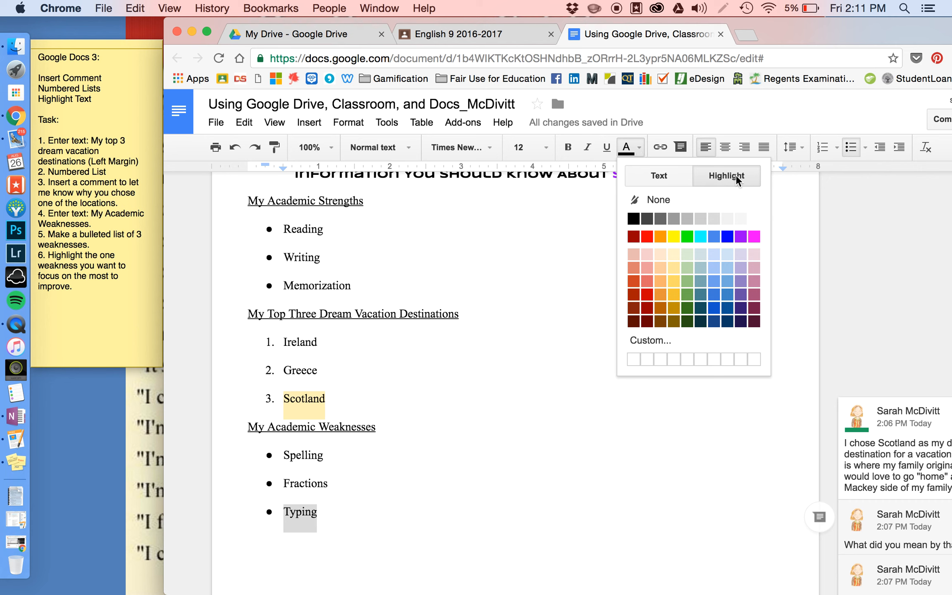
click(717, 177)
click(676, 236)
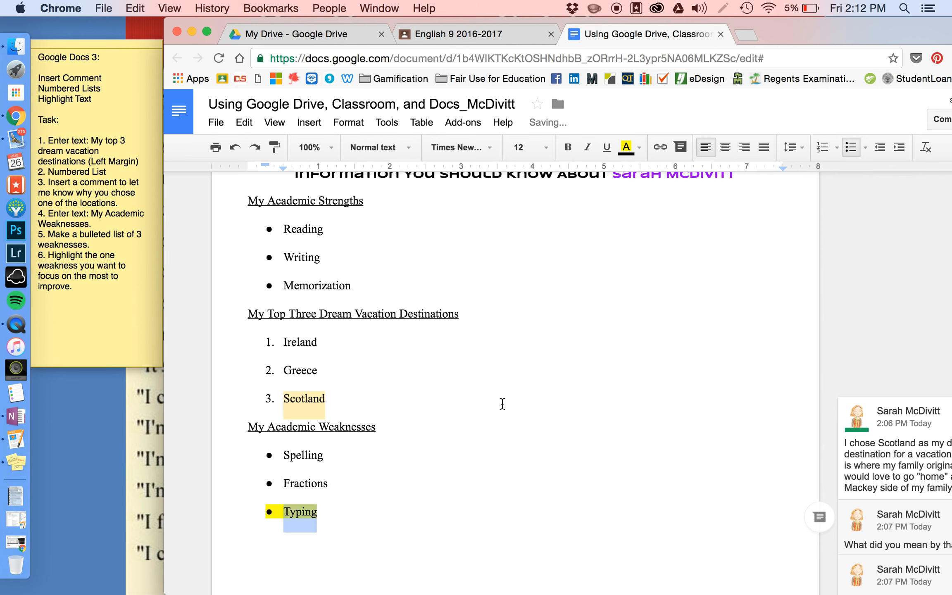
click(471, 438)
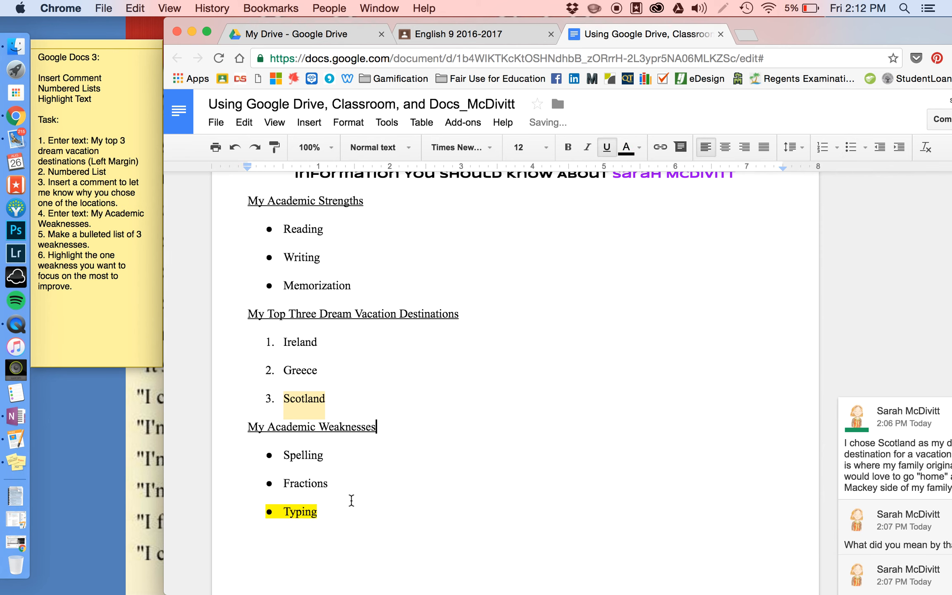
scroll(351, 500, down, 3)
scroll(351, 500, down, 2)
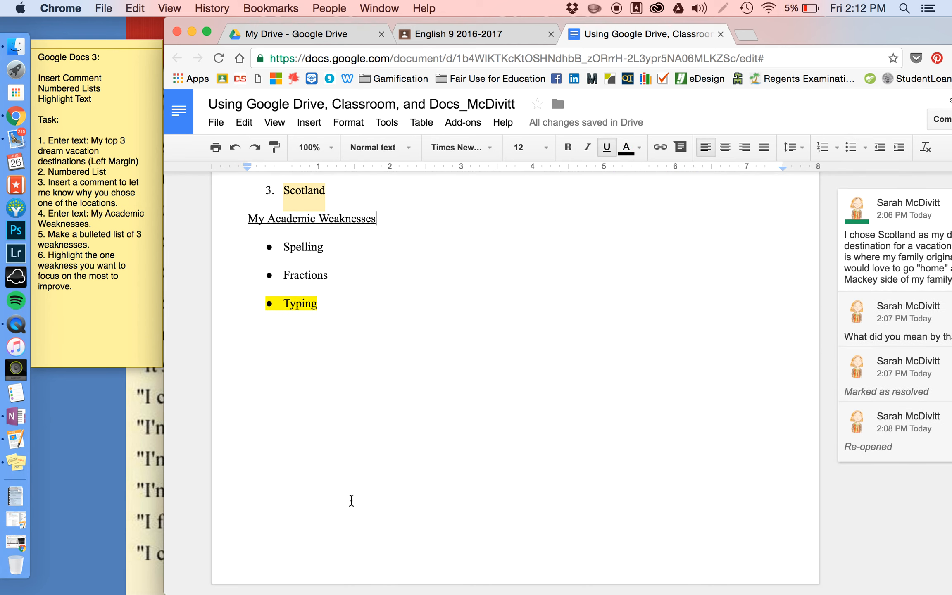
scroll(352, 500, up, 10)
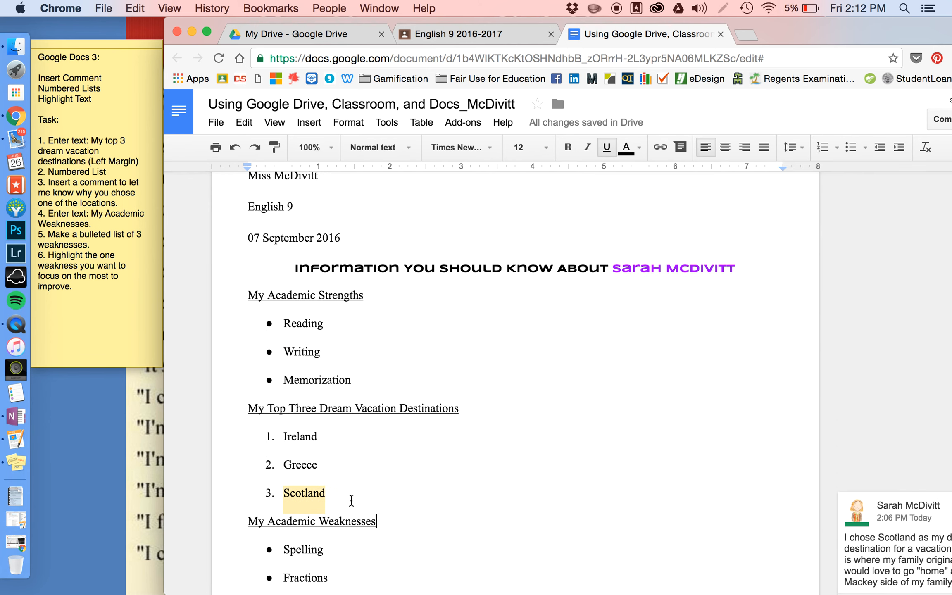